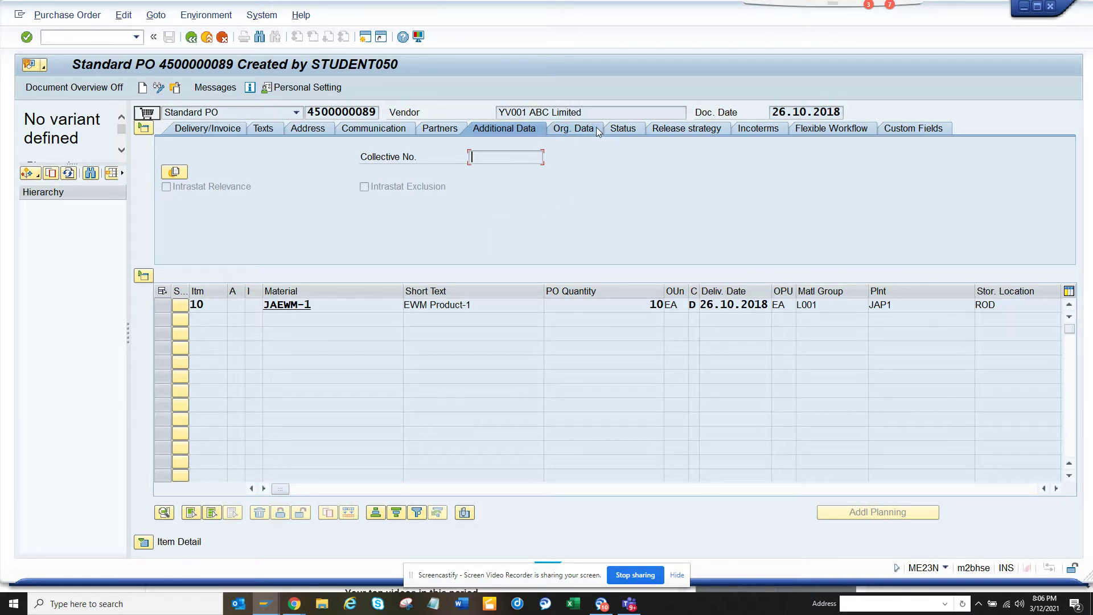
left_click(618, 131)
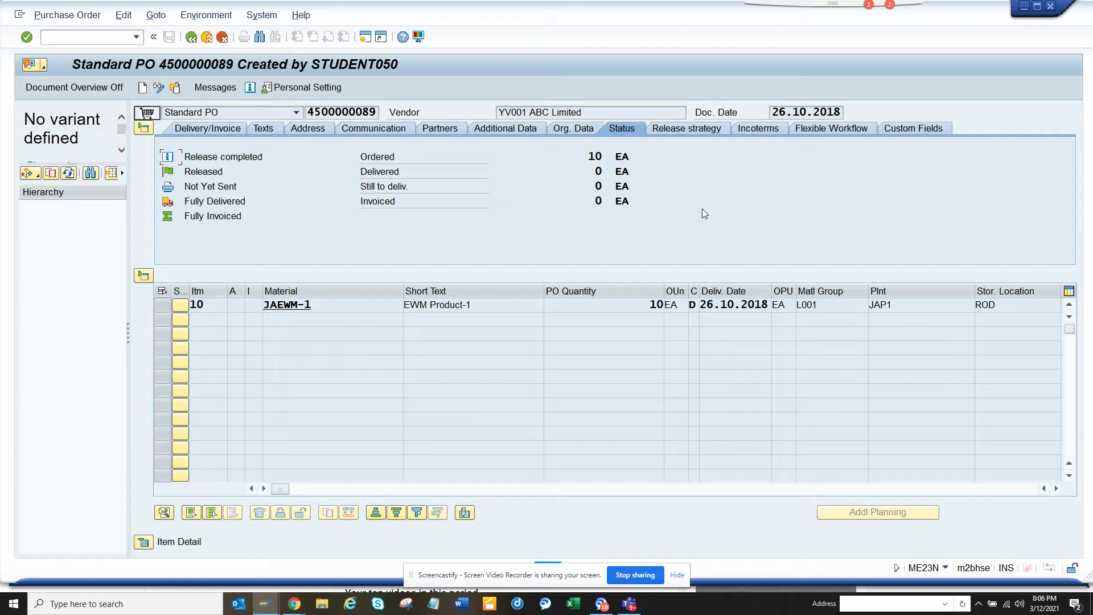
left_click(589, 133)
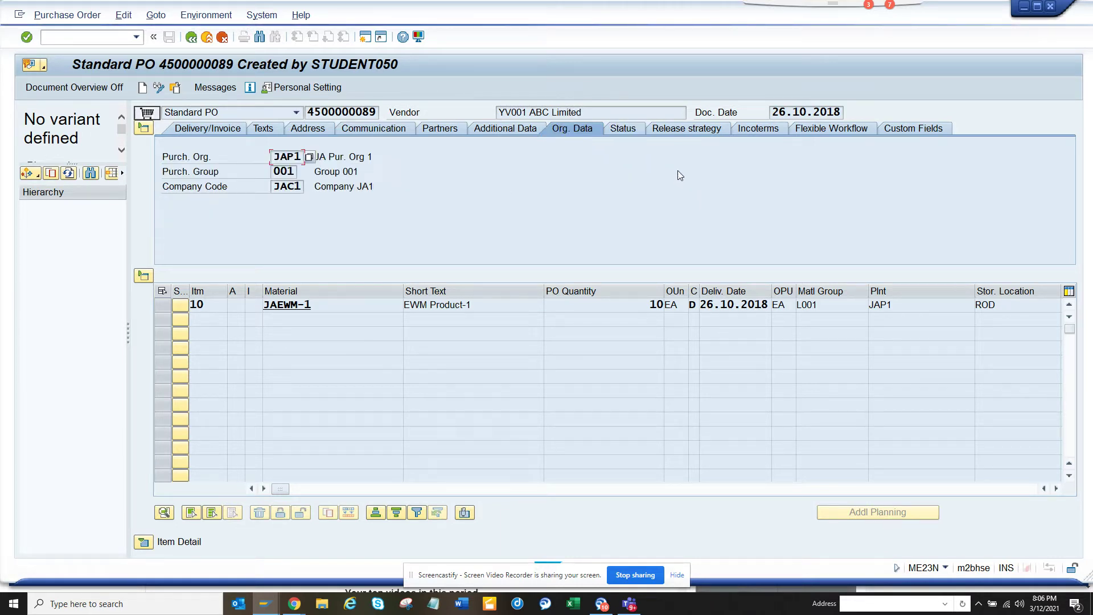
left_click(237, 128)
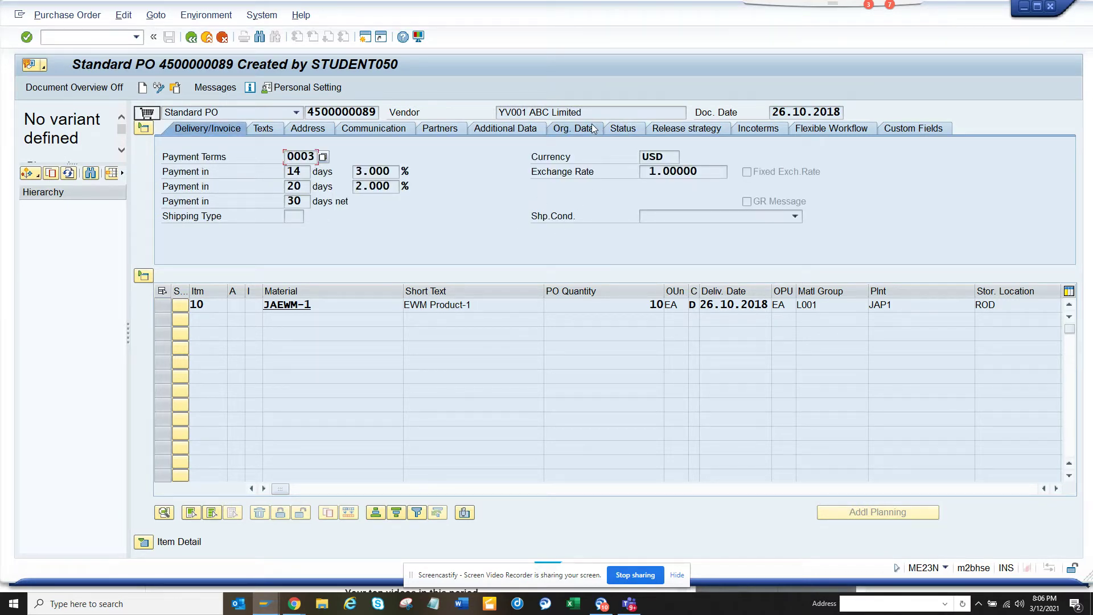
left_click(623, 129)
left_click(578, 131)
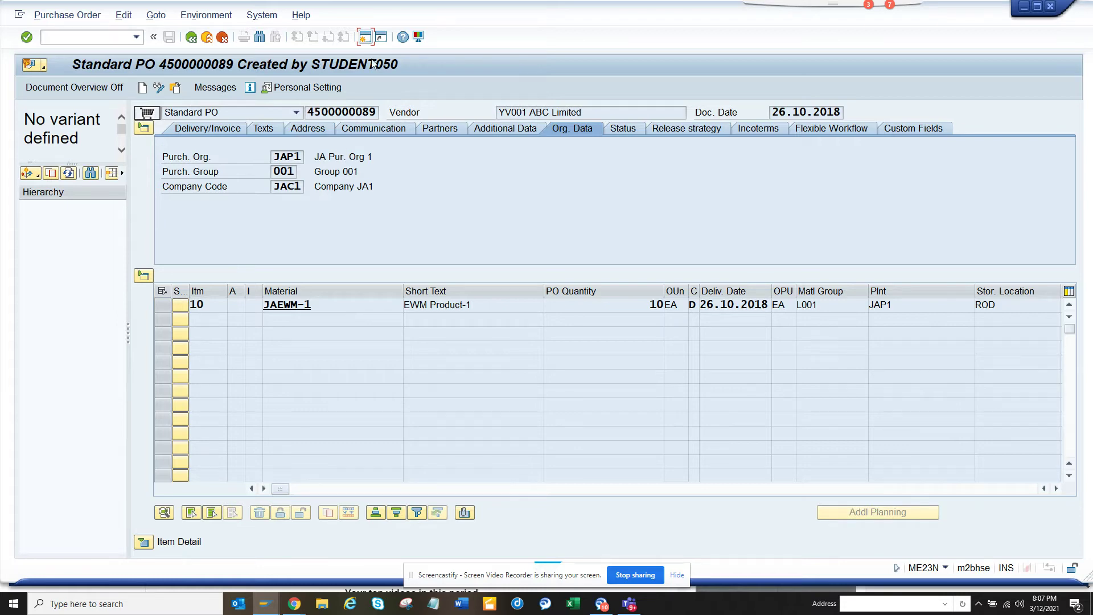
- Start transaction SICF in a new SAP session
left_click(365, 37)
type("s")
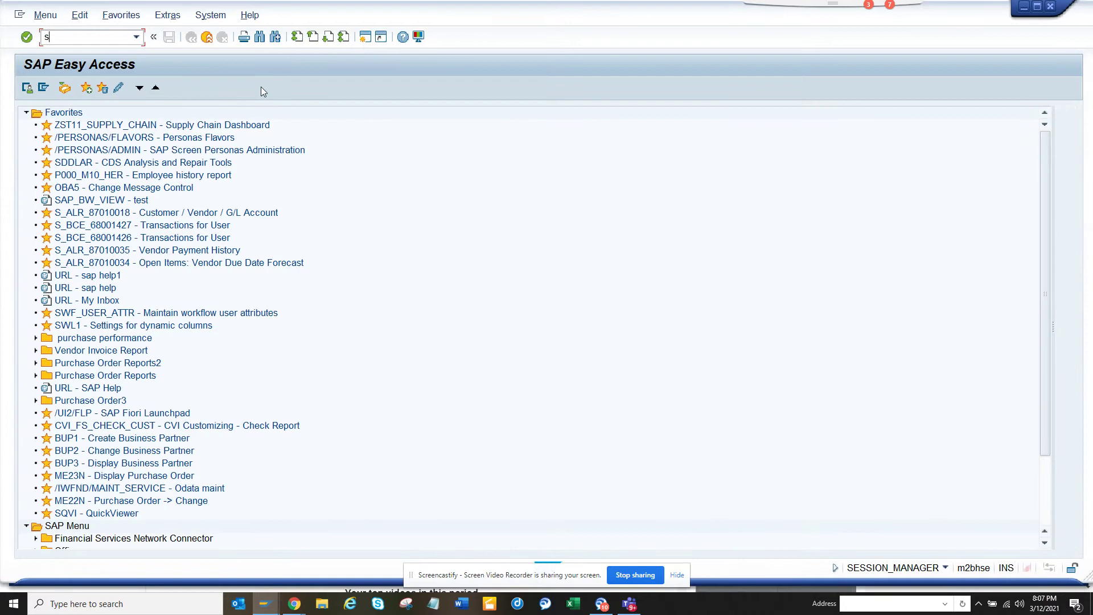
type("icf")
key("Return")
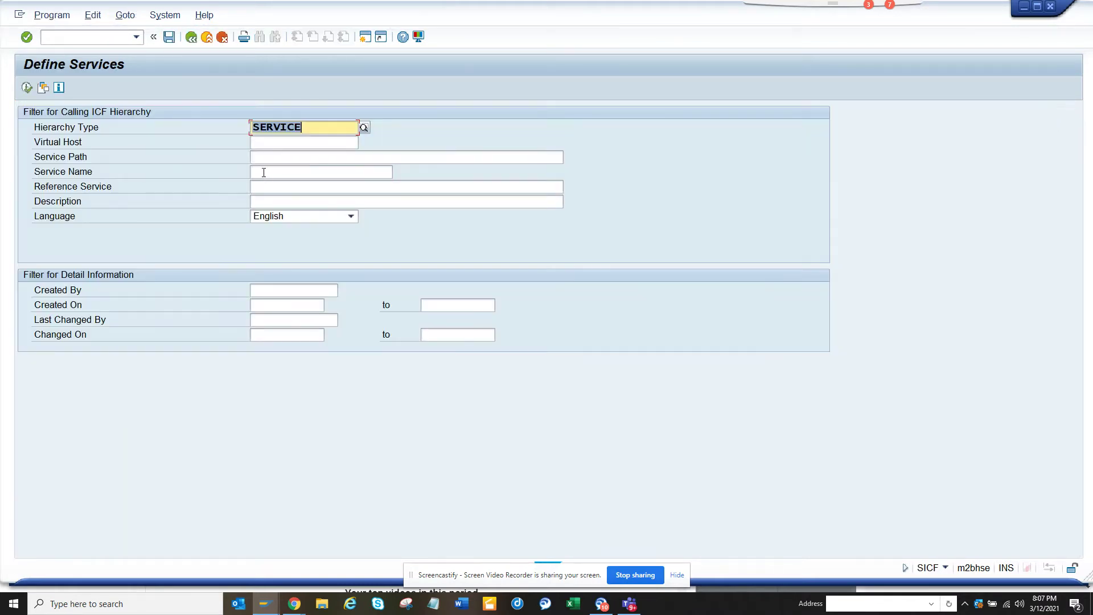
- Filter for service name 'personas' and run Test Service on the personas node
left_click(266, 171)
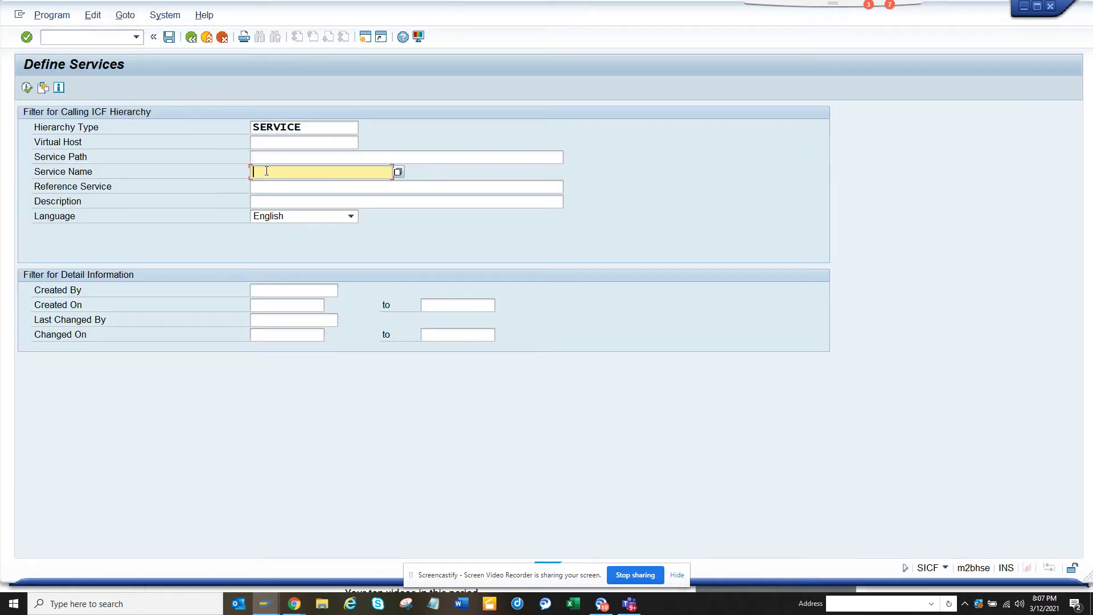
type("personas")
left_click(26, 88)
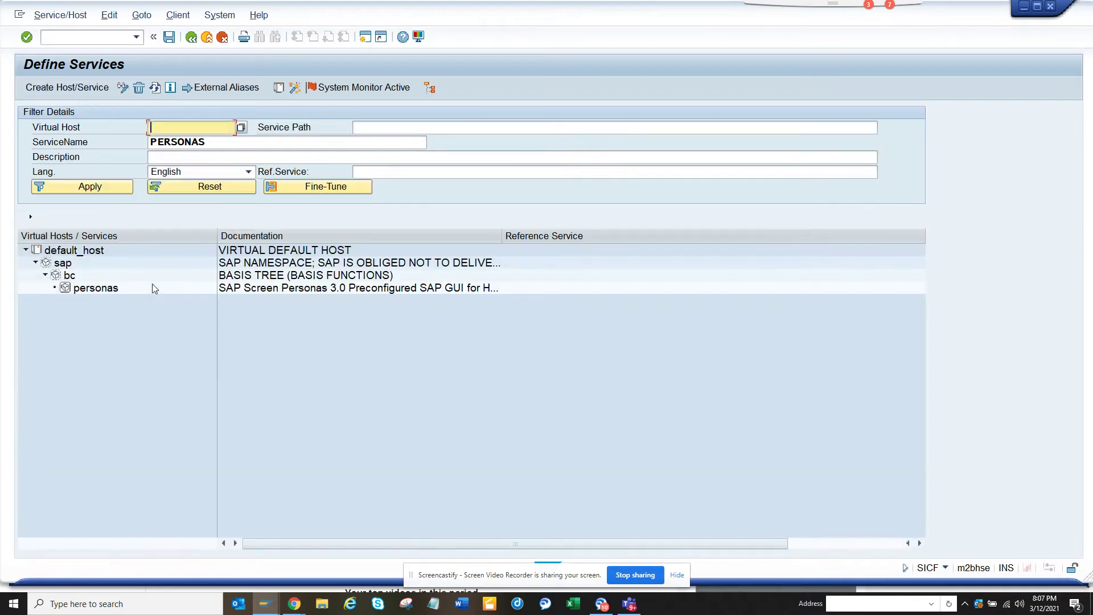
left_click(92, 289)
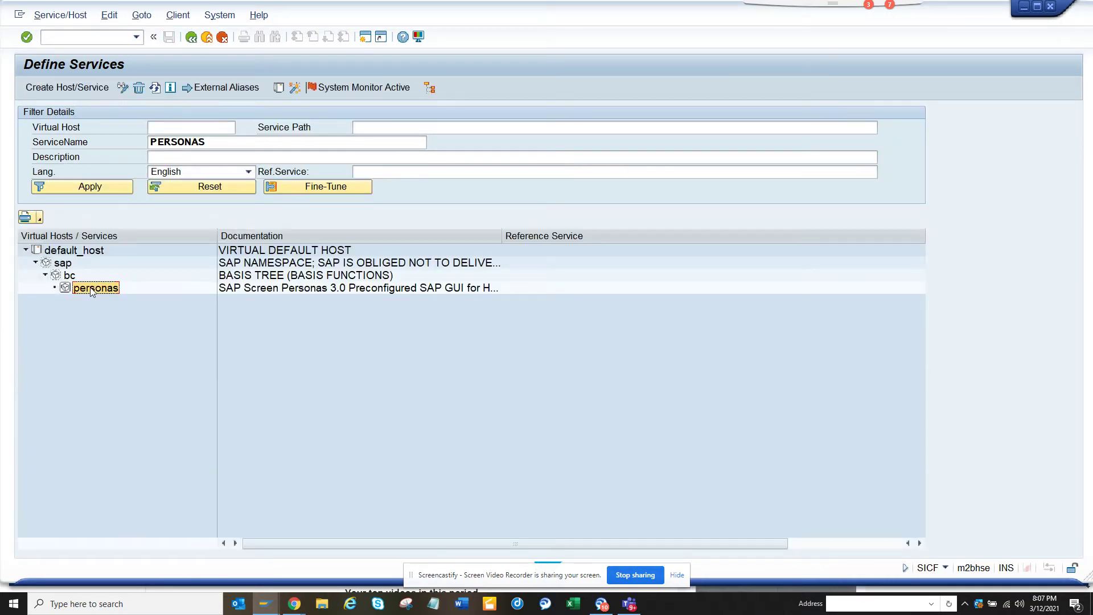
double_click(93, 289)
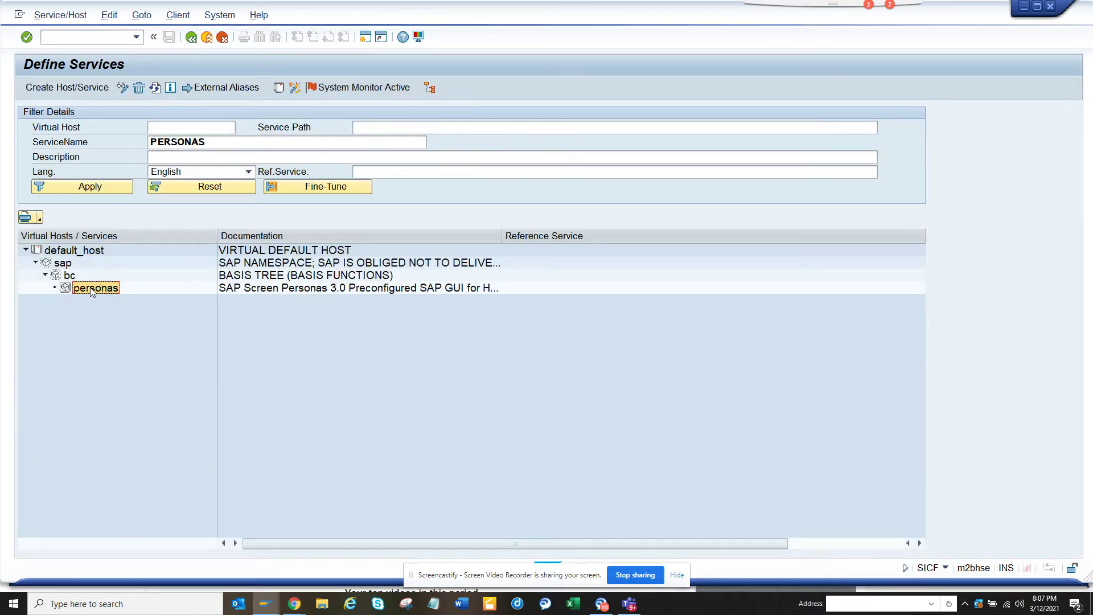
right_click(92, 290)
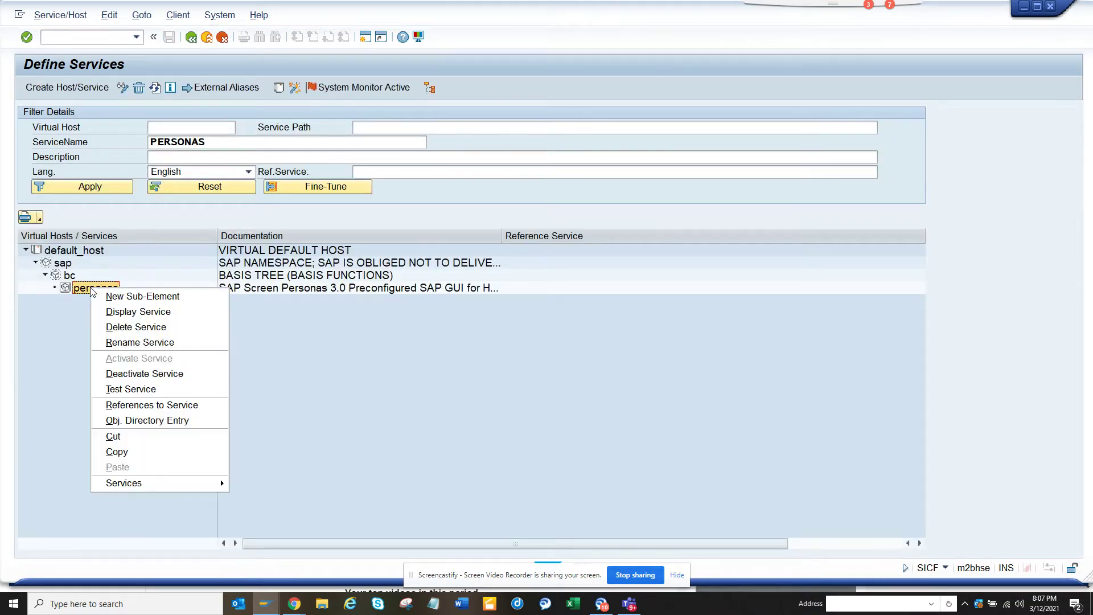
left_click(155, 391)
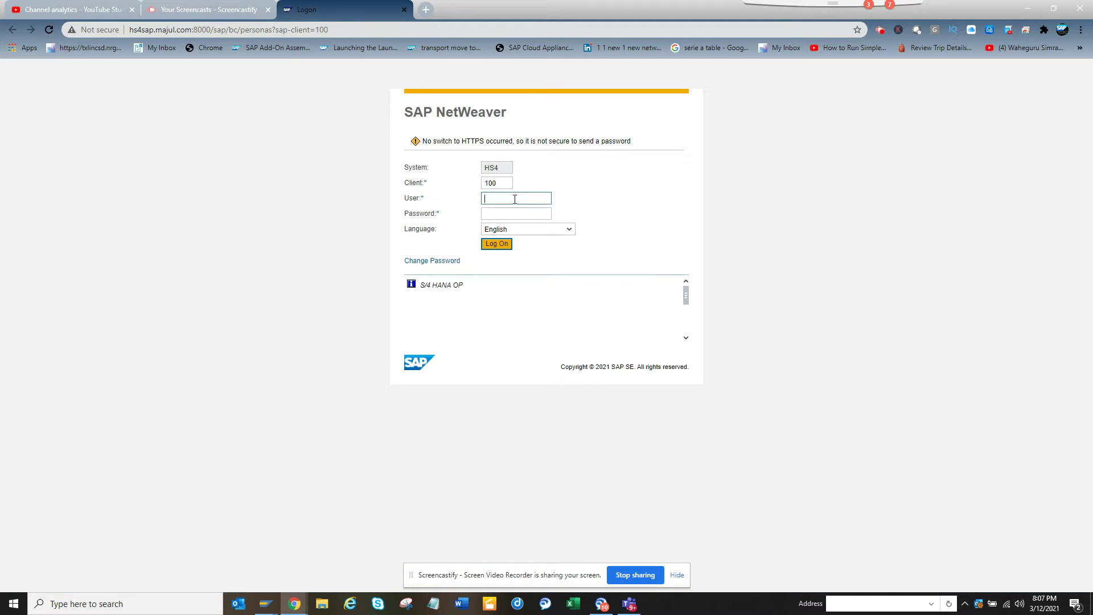
- Log on to the NetWeaver page with the user ID and password
type("student01")
key("Tab")
type("***")
key("Return")
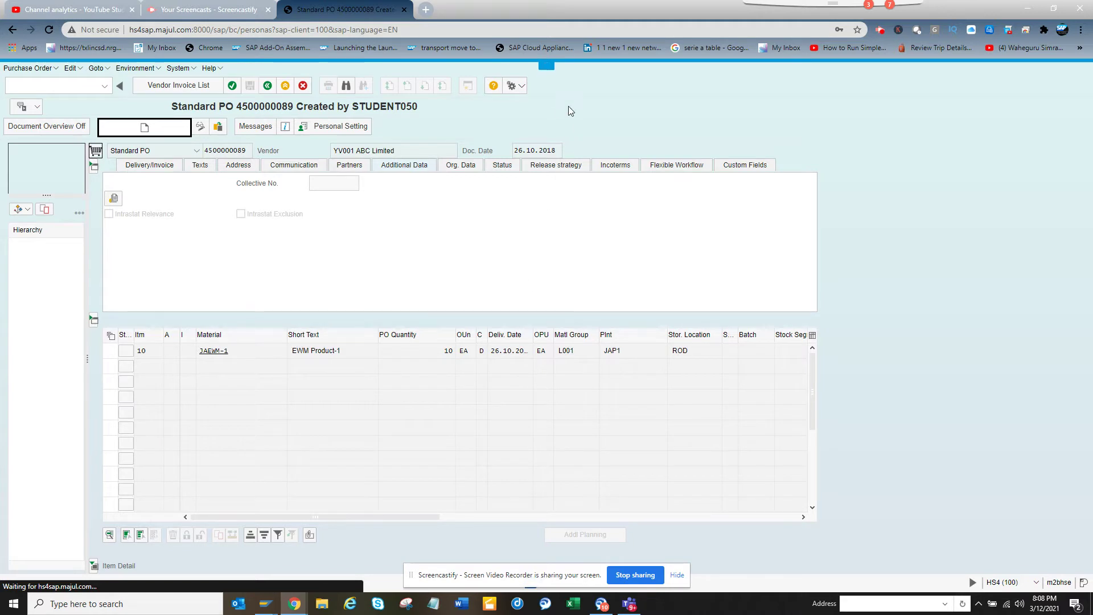
- From the flavor list, create flavor zst11_po_30 with description 'test po merge tab'
mouse_move(547, 67)
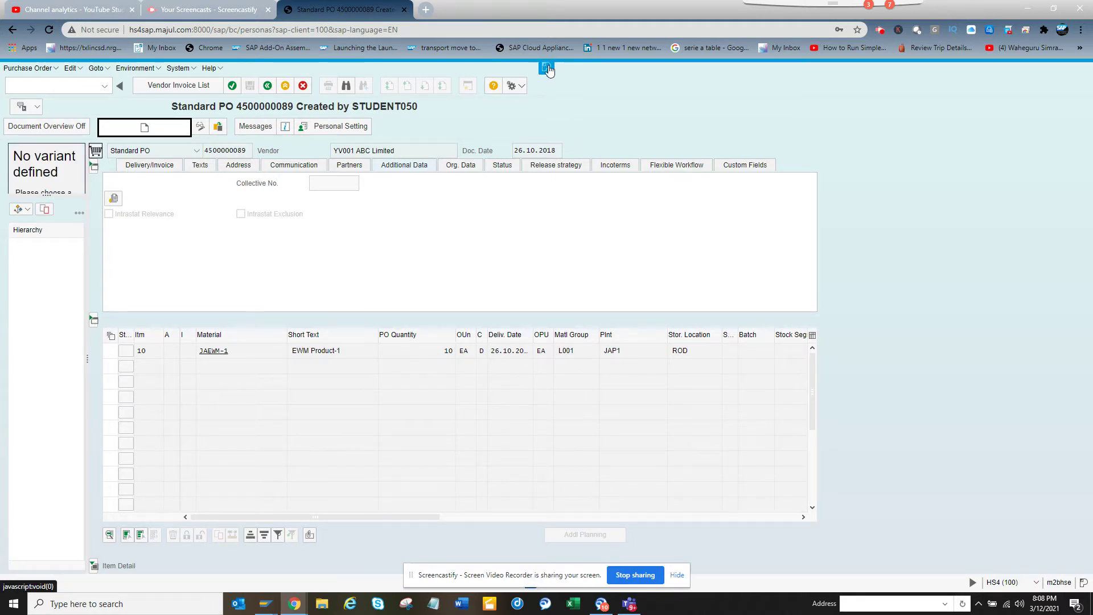
left_click(548, 69)
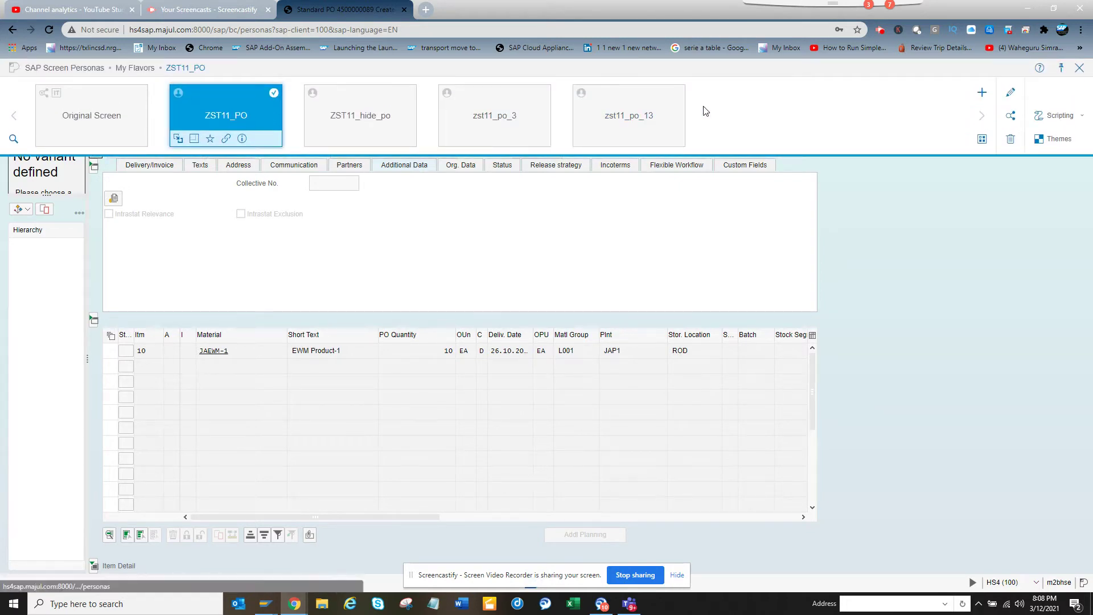
left_click(982, 94)
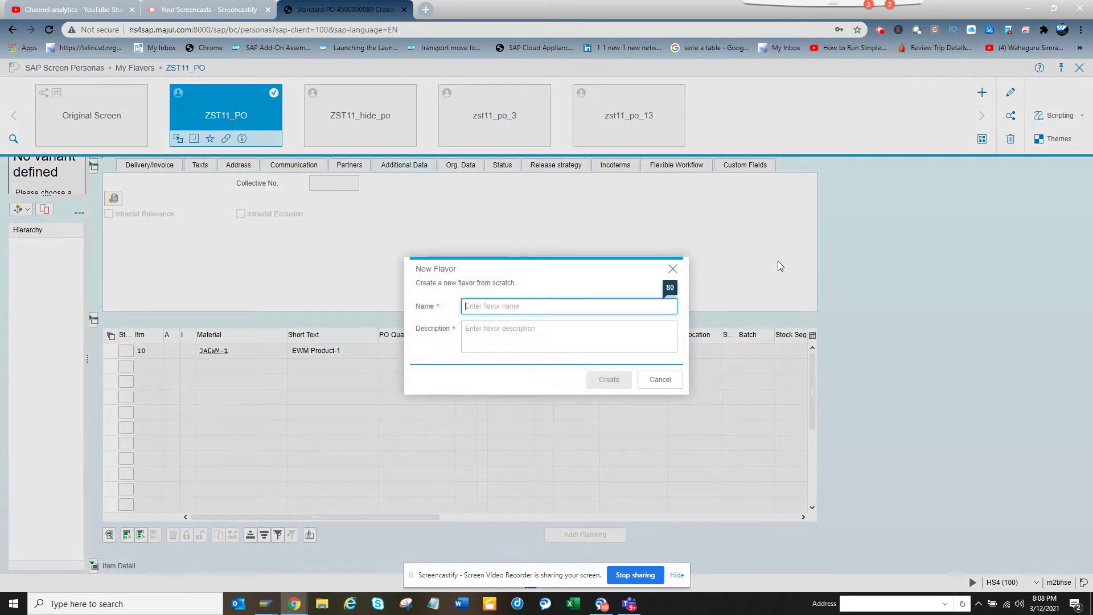
type("zst11_po_30")
key("Tab")
type("test ")
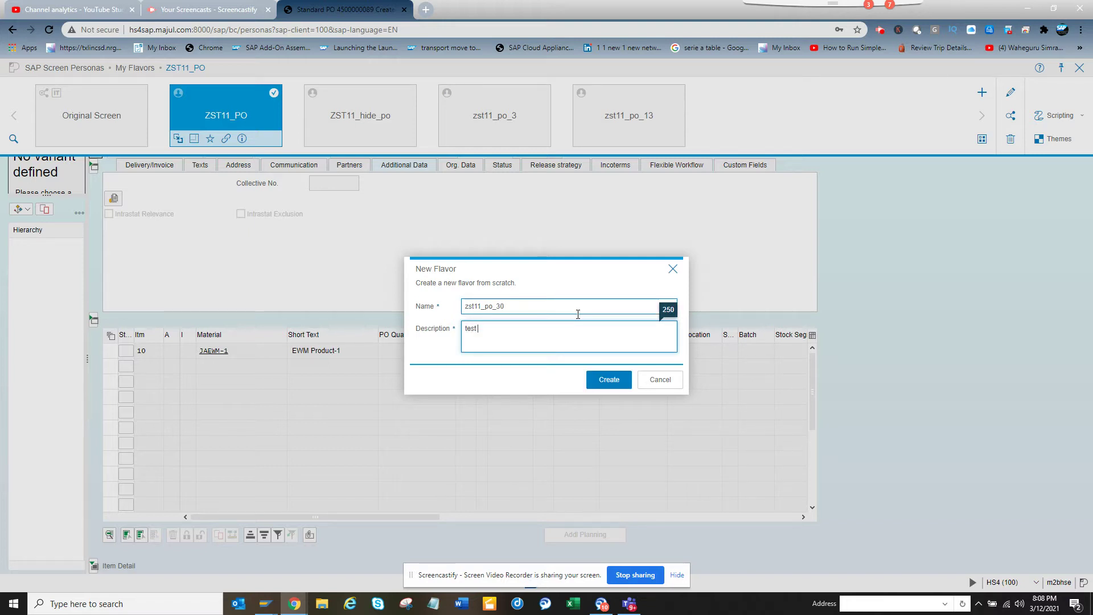
type("po merge tab")
left_click(609, 380)
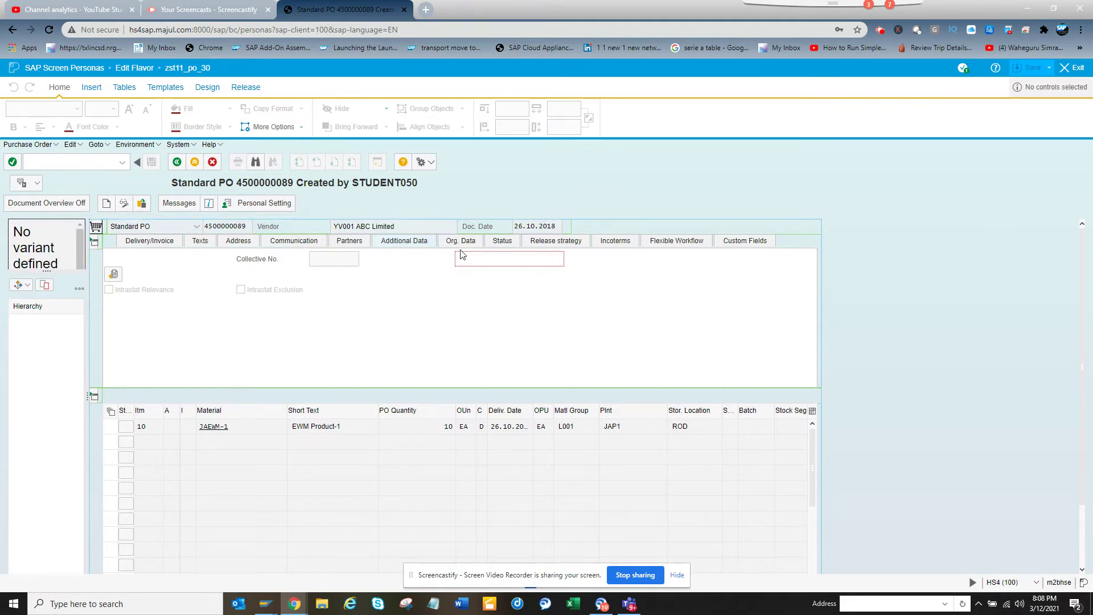
- Inspect the PO's tab-strip containers in the editor and bring up the Status page
left_click(494, 247)
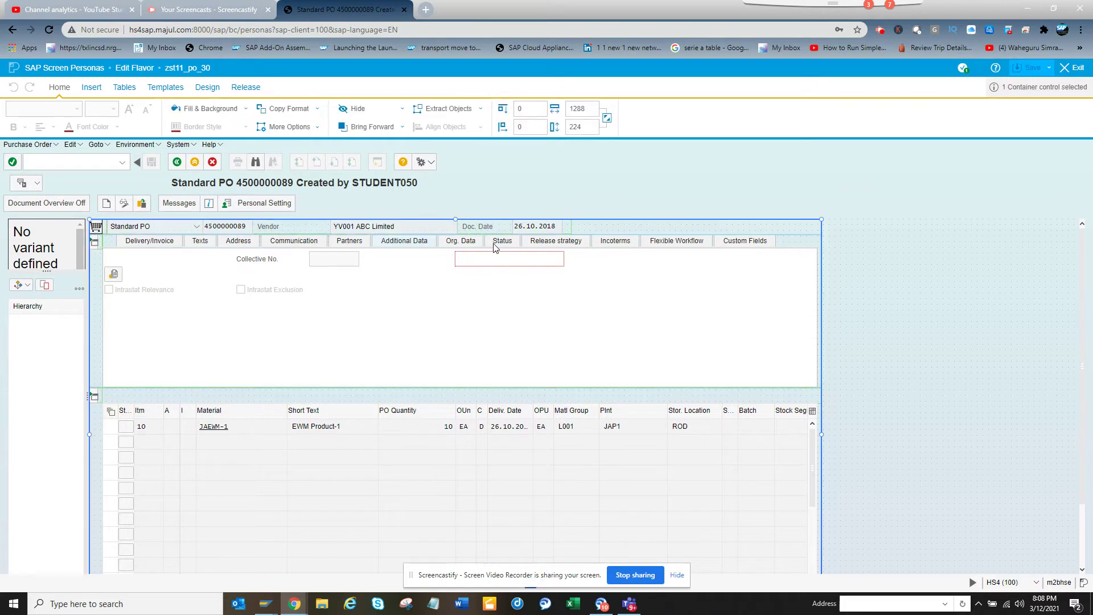
left_click(494, 246)
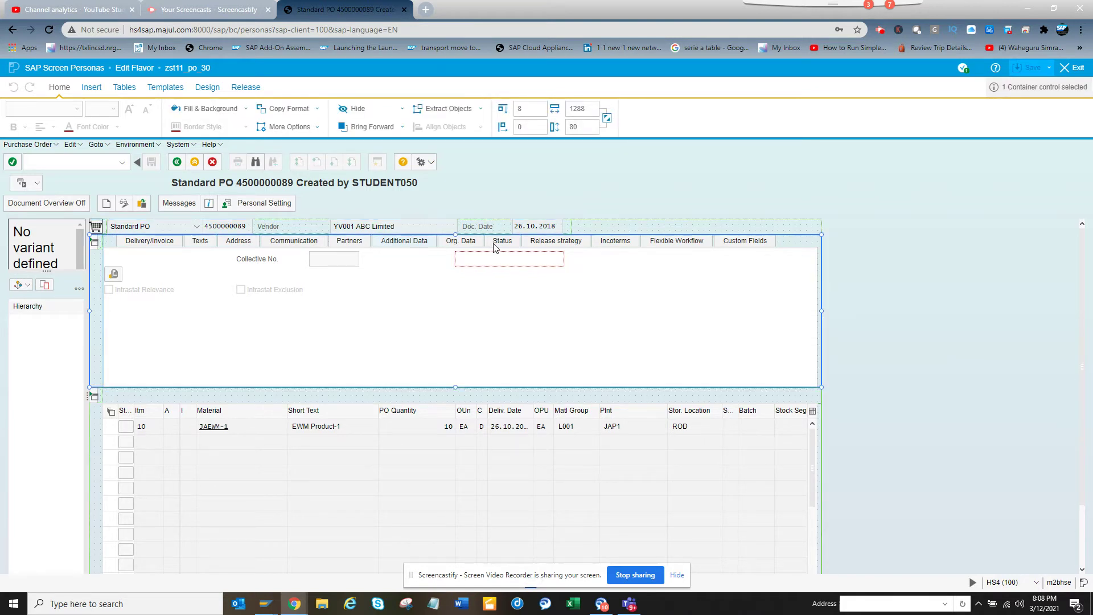
left_click(495, 246)
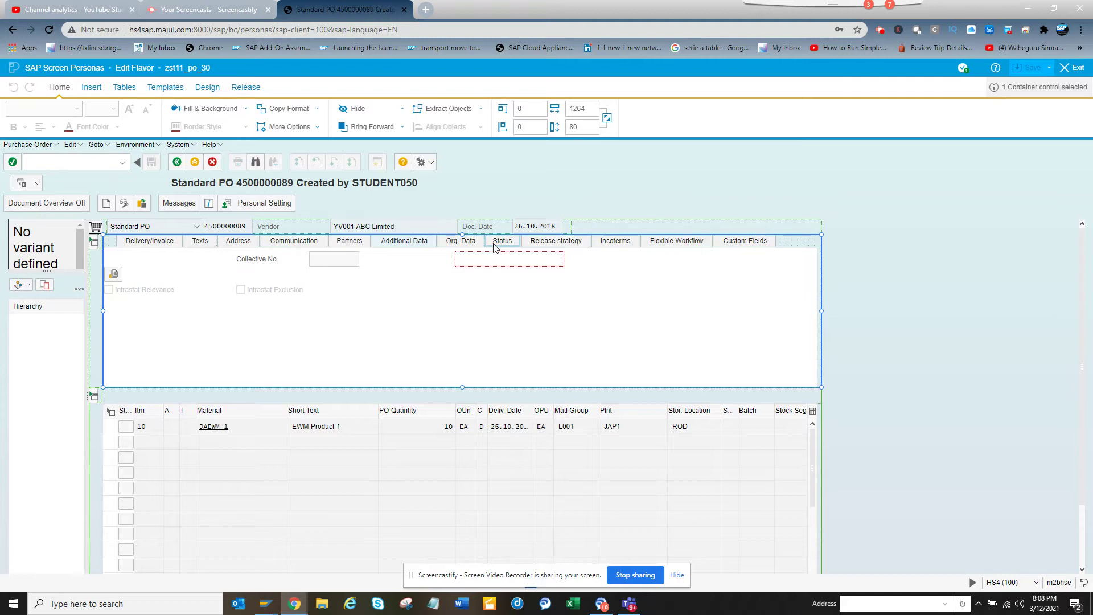
left_click(494, 246)
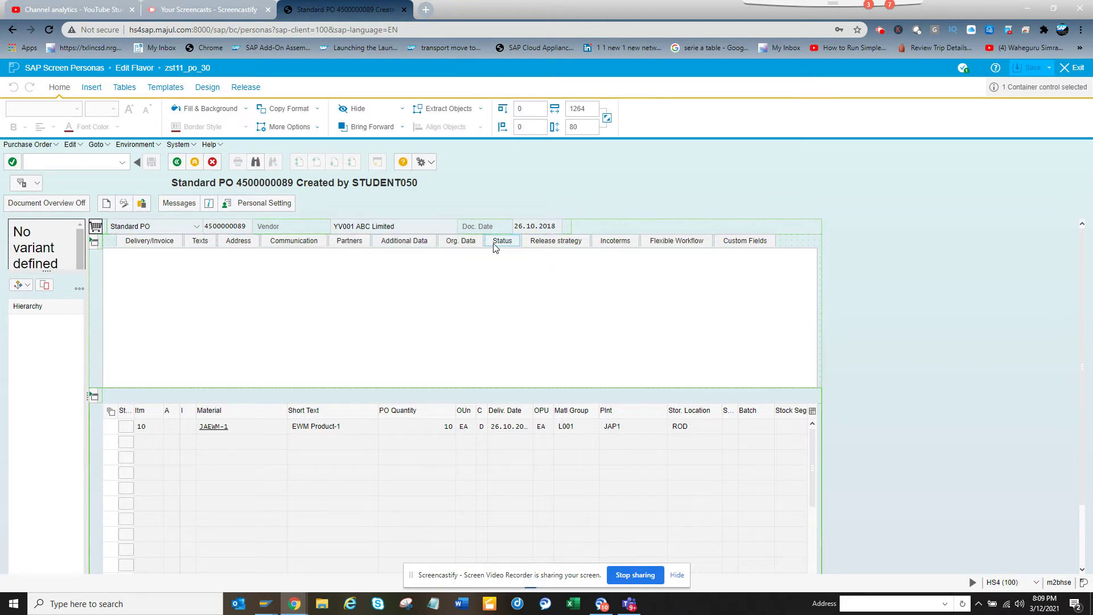
left_click(494, 246)
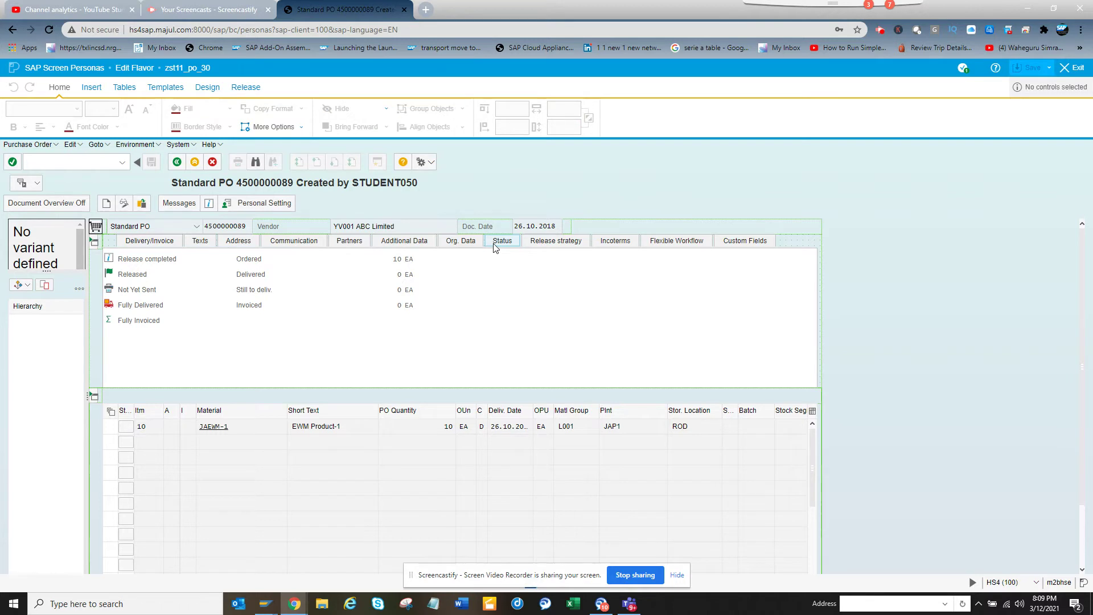
left_click(462, 249)
left_click(462, 248)
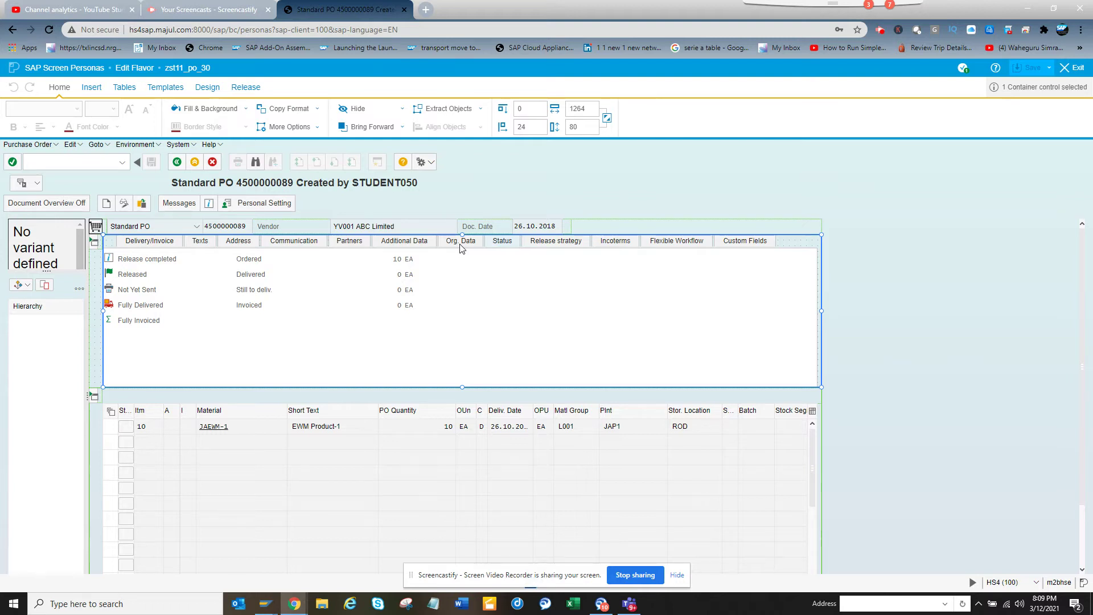
- Switch to the Org. Data page and select the inner container holding its fields
left_click(461, 247)
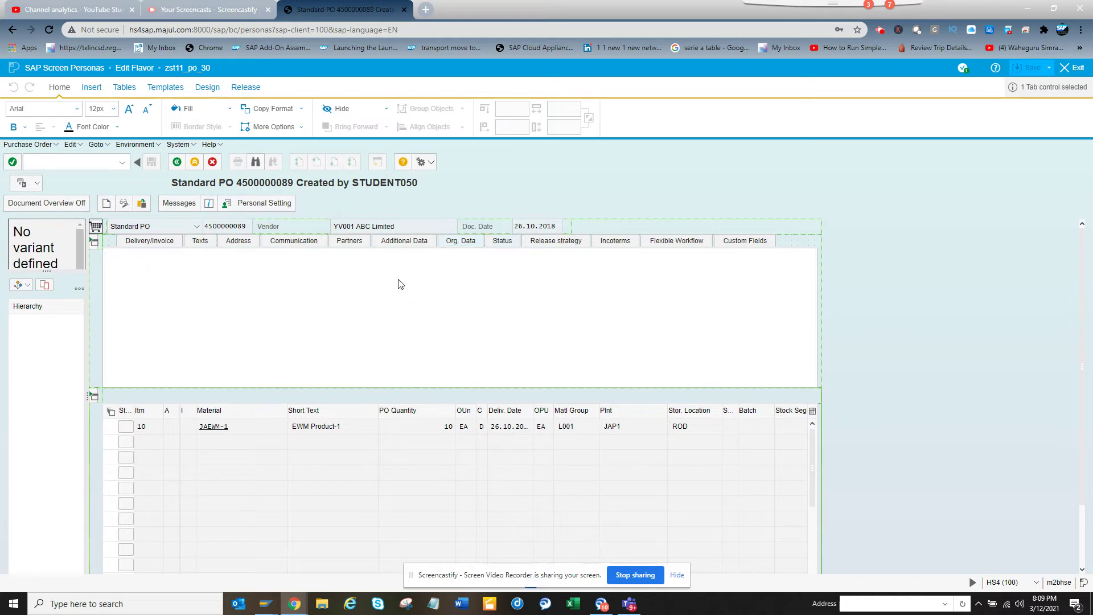
left_click(401, 284)
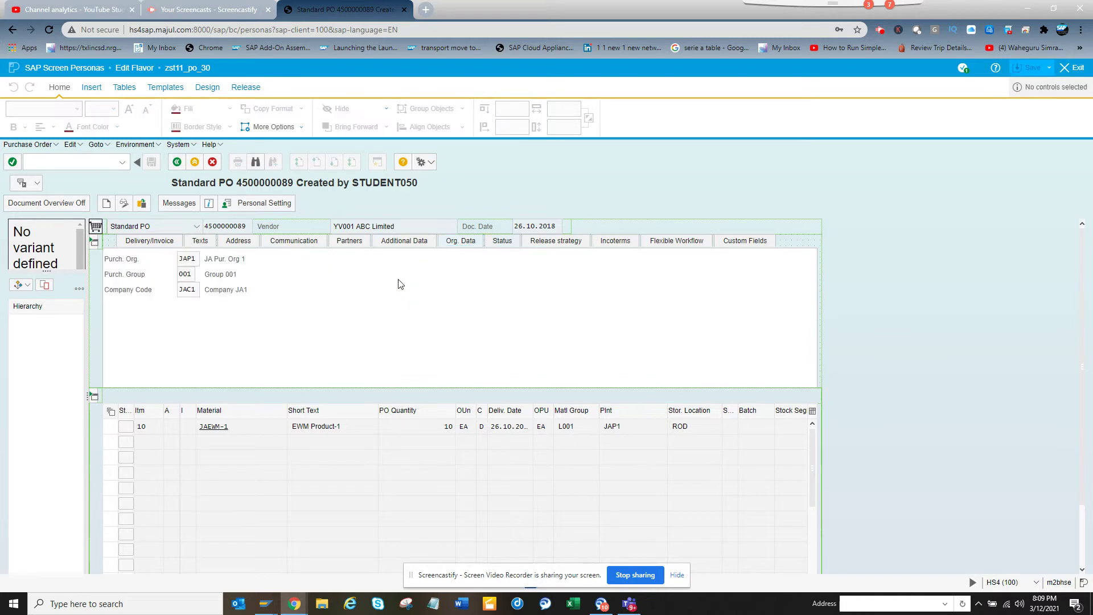
left_click(129, 265)
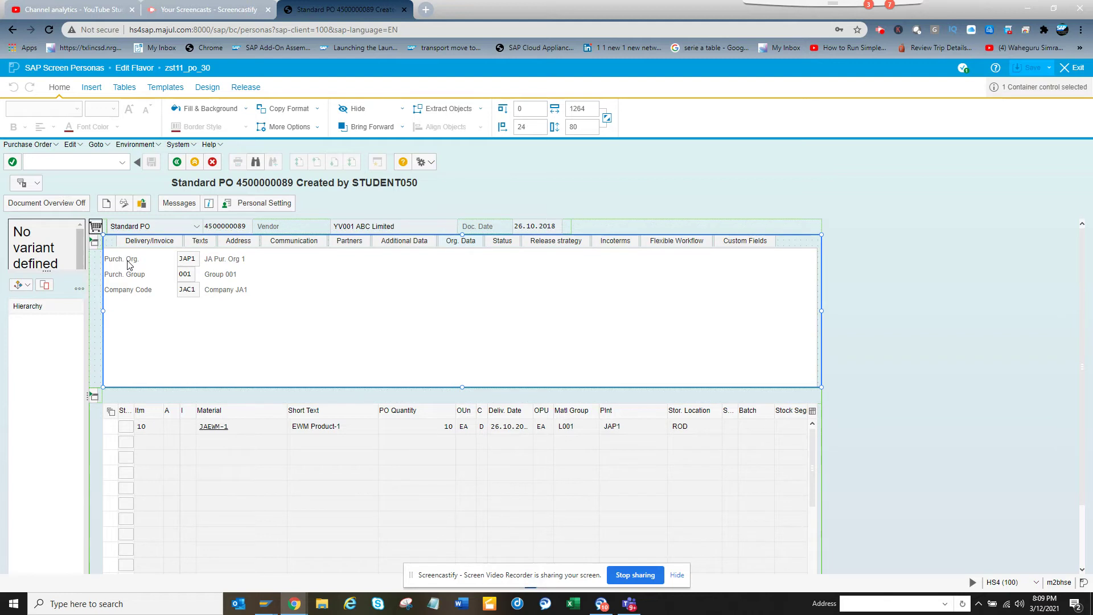
left_click(130, 266)
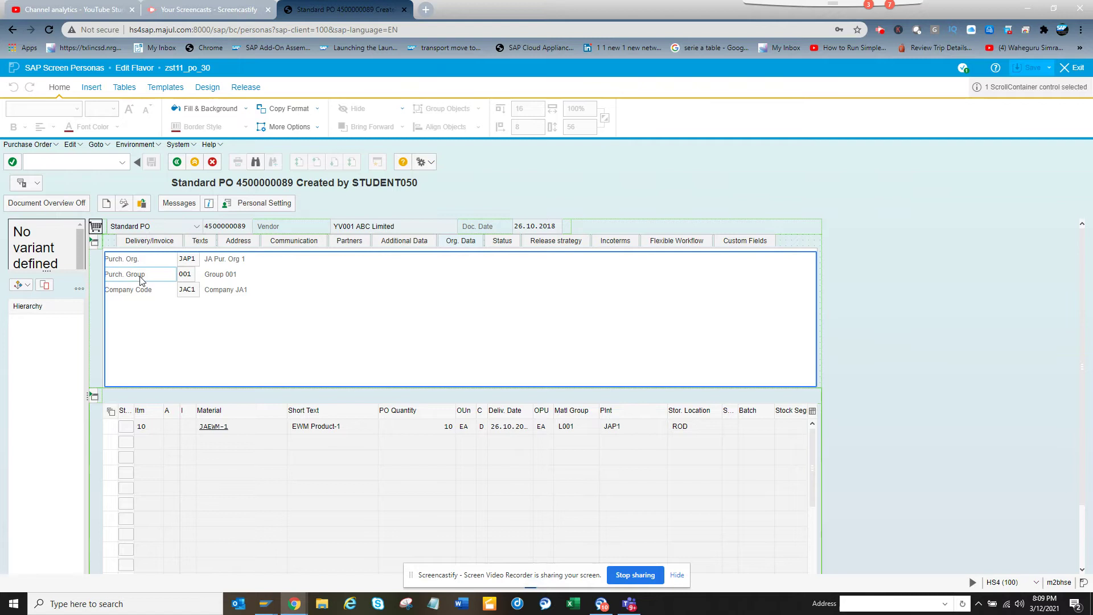
- Drag the Purch. Org., Purch. Group and Company Code fields to the right margin, then select Org. Data
left_click(140, 278)
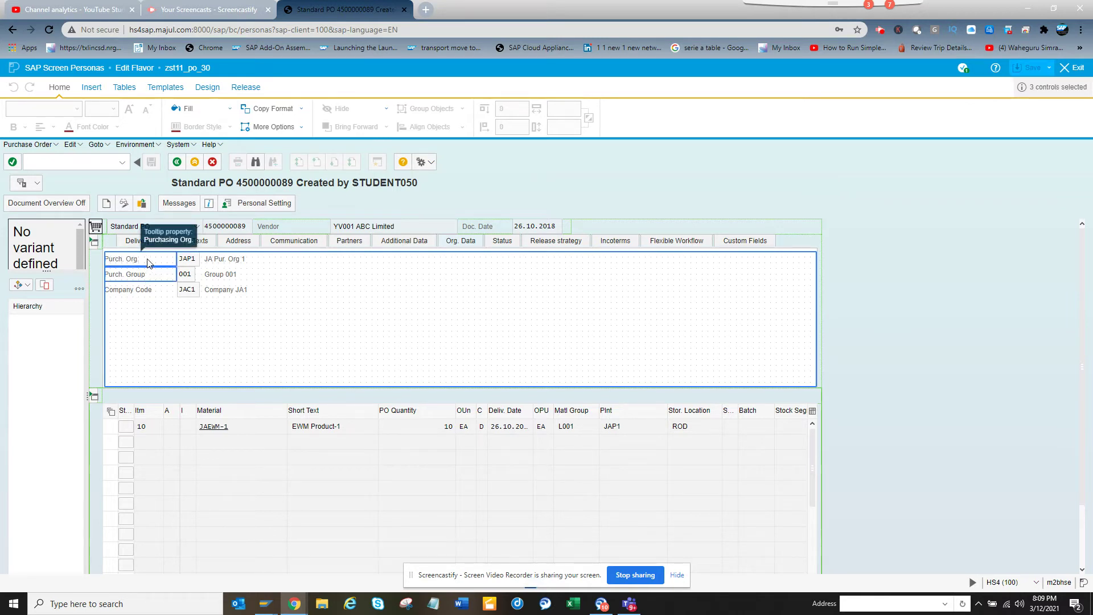
left_click(187, 259, "ctrl")
left_click(216, 260, "ctrl")
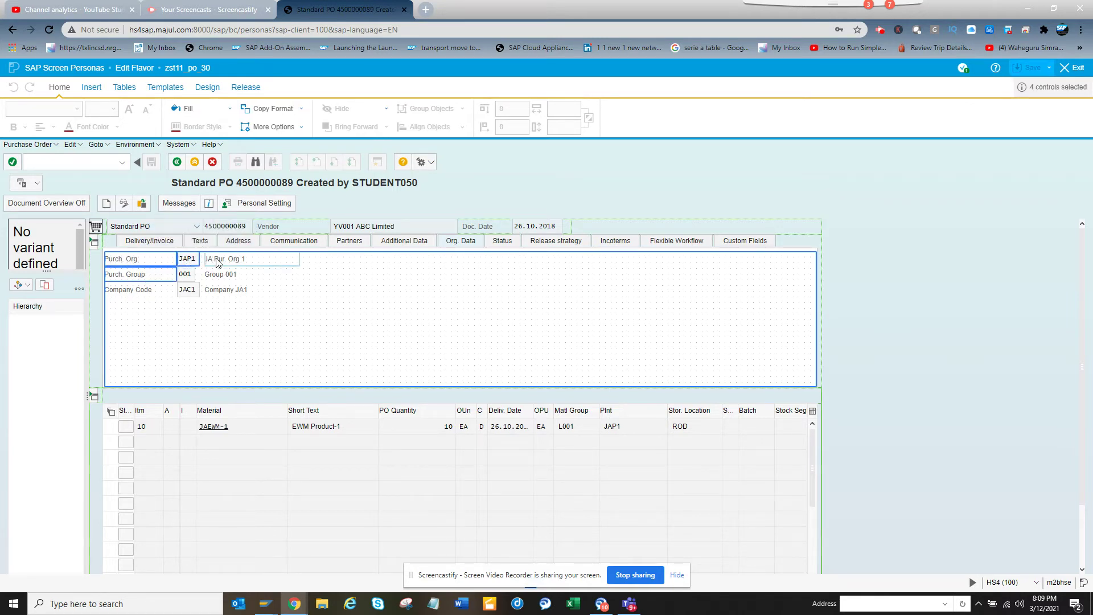
left_click(222, 274, "ctrl")
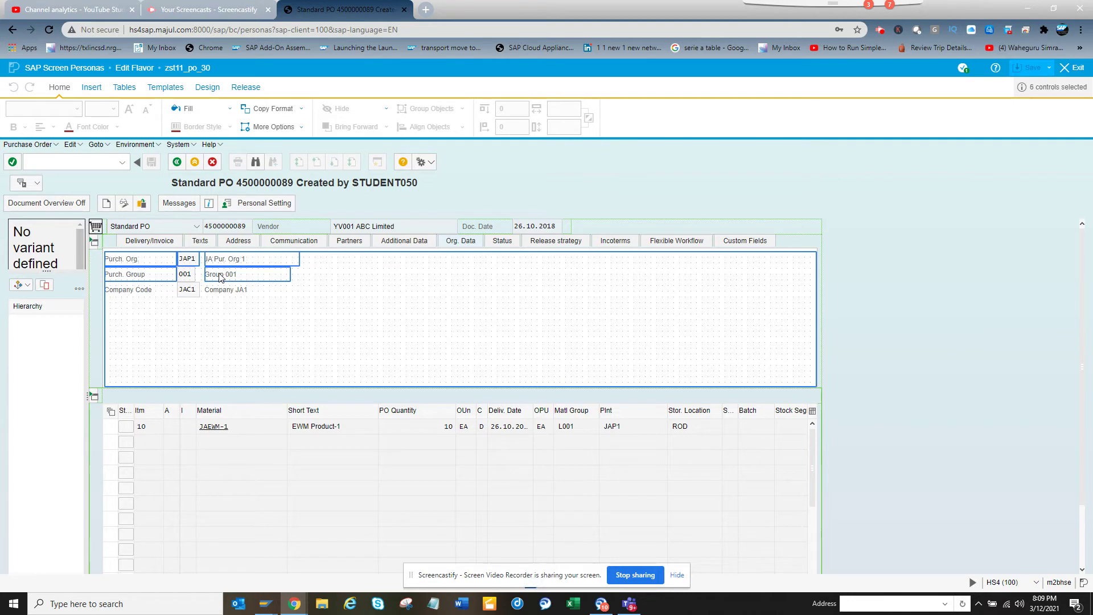
left_click(190, 276, "ctrl")
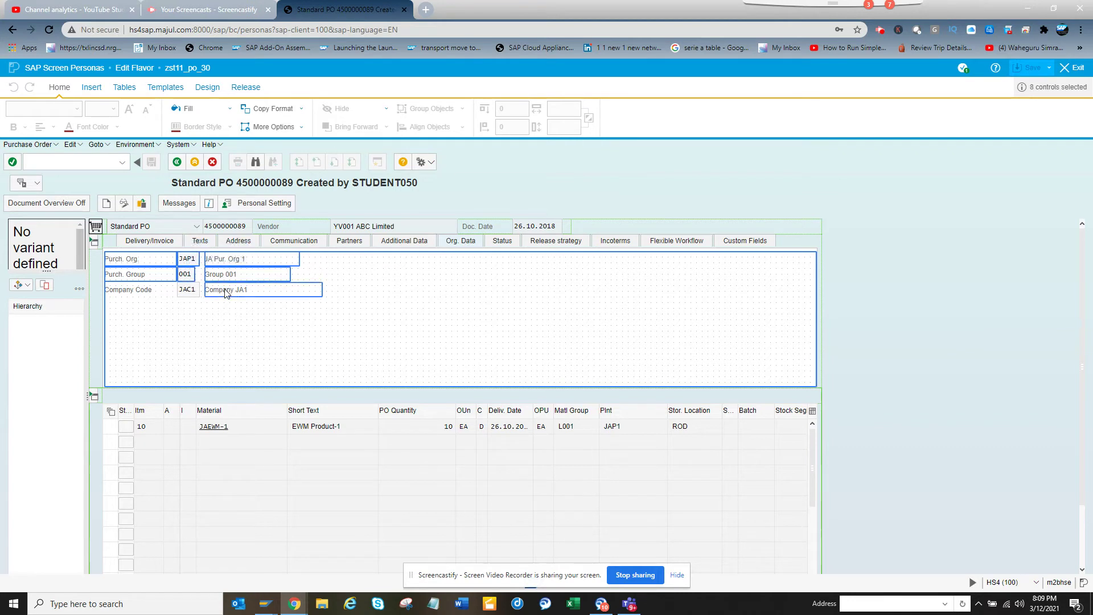
left_click(188, 292, "ctrl")
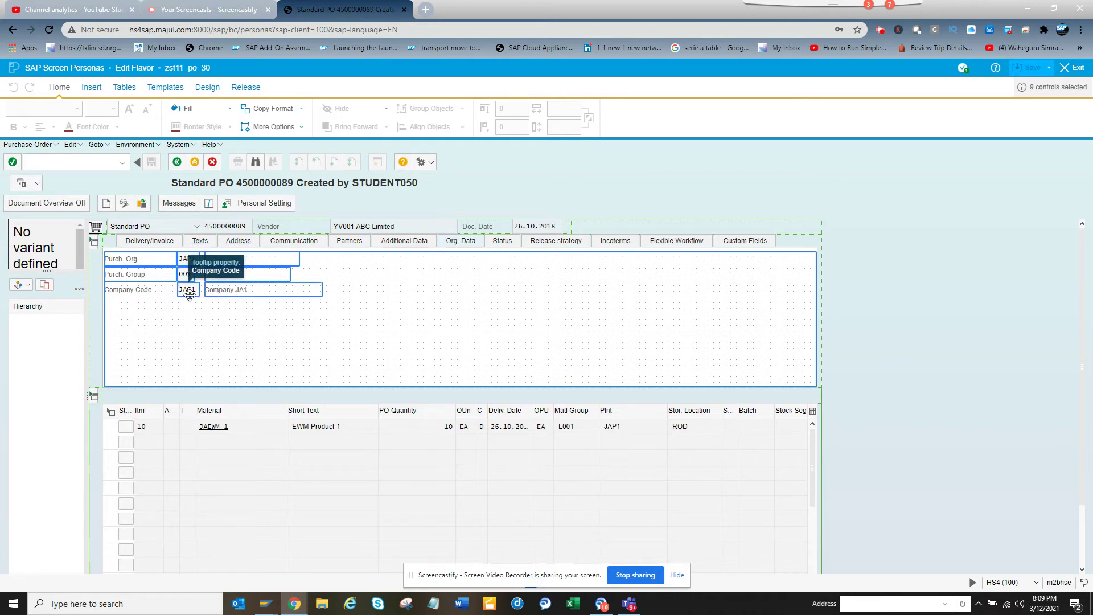
left_click(148, 293, "ctrl")
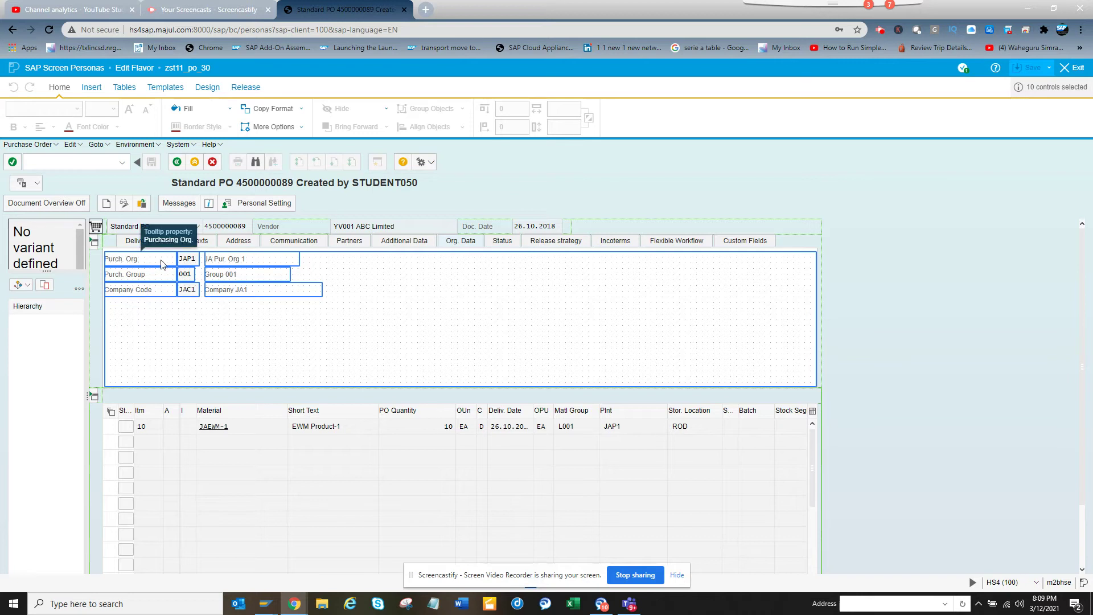
left_click_drag(162, 264, 933, 266)
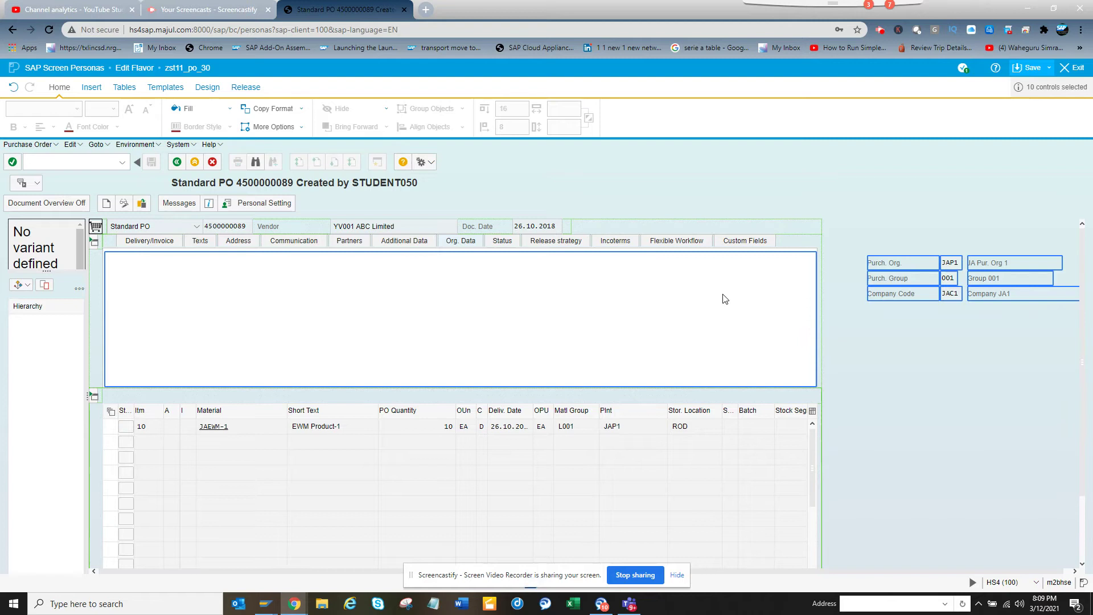
left_click(458, 243)
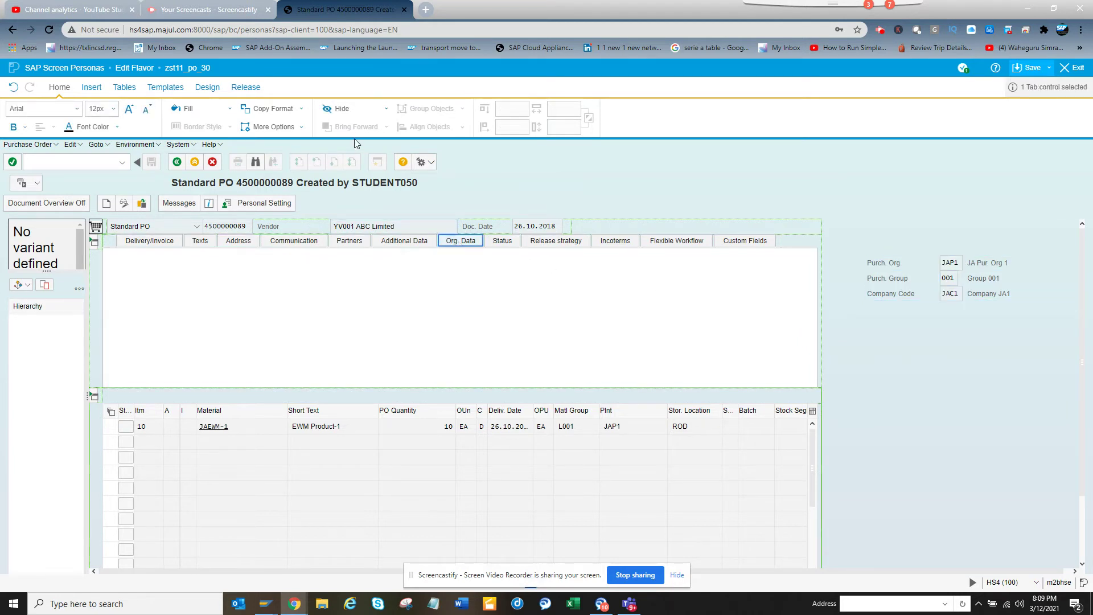
left_click(345, 114)
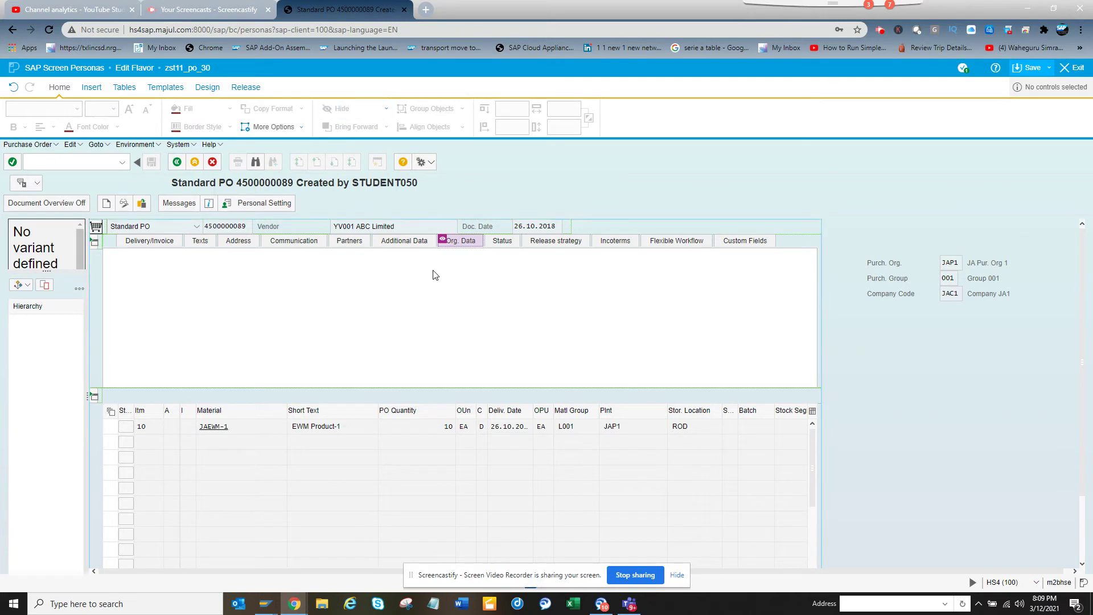
left_click(513, 246)
left_click(513, 246)
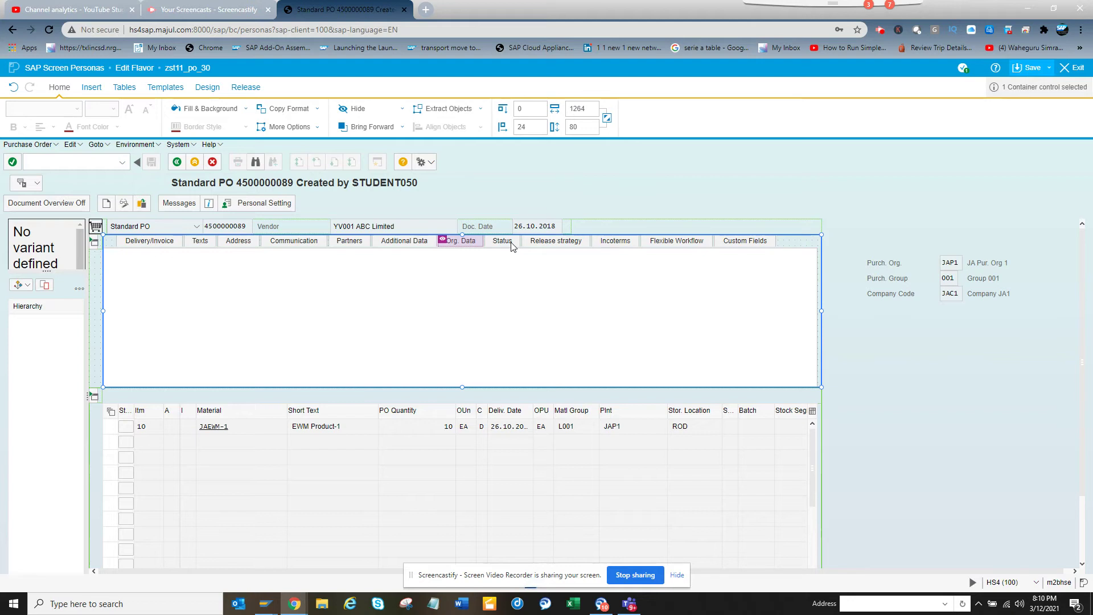
- On the Status tab, select the Purch. Org., Purch. Group and Company Code labels
left_click(512, 245)
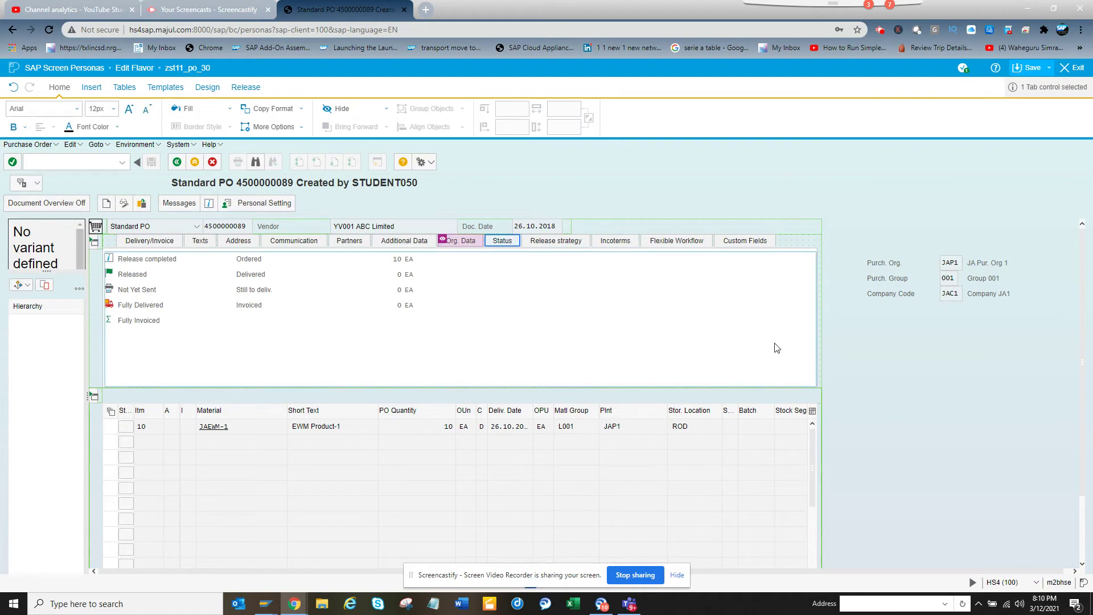
left_click(887, 262)
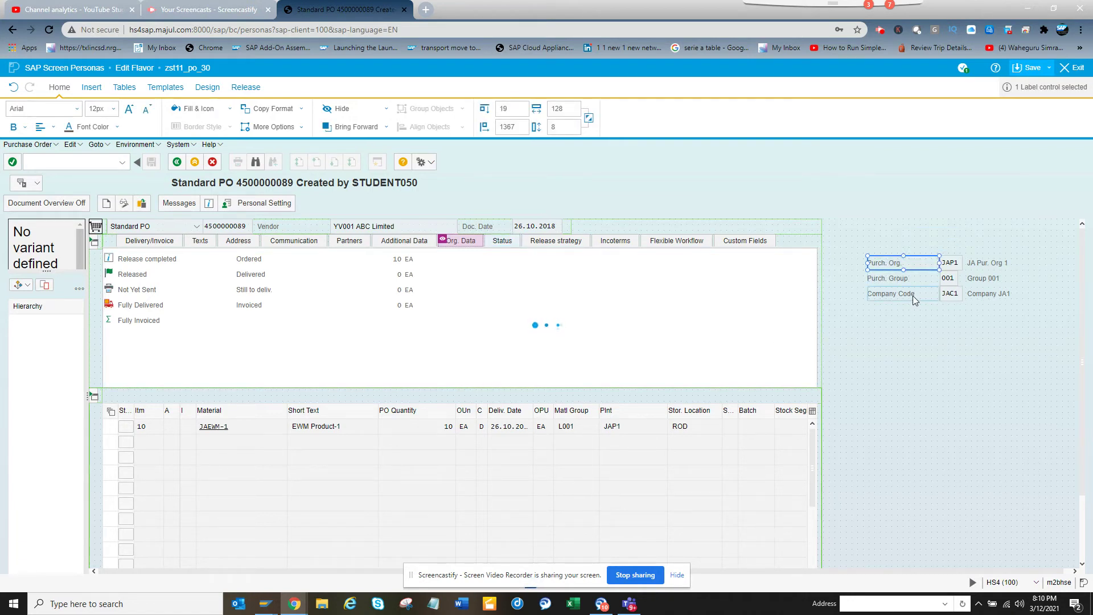
left_click(908, 264)
left_click(907, 280, "ctrl")
left_click(907, 282, "ctrl")
left_click(911, 292, "ctrl")
left_click(922, 280, "ctrl")
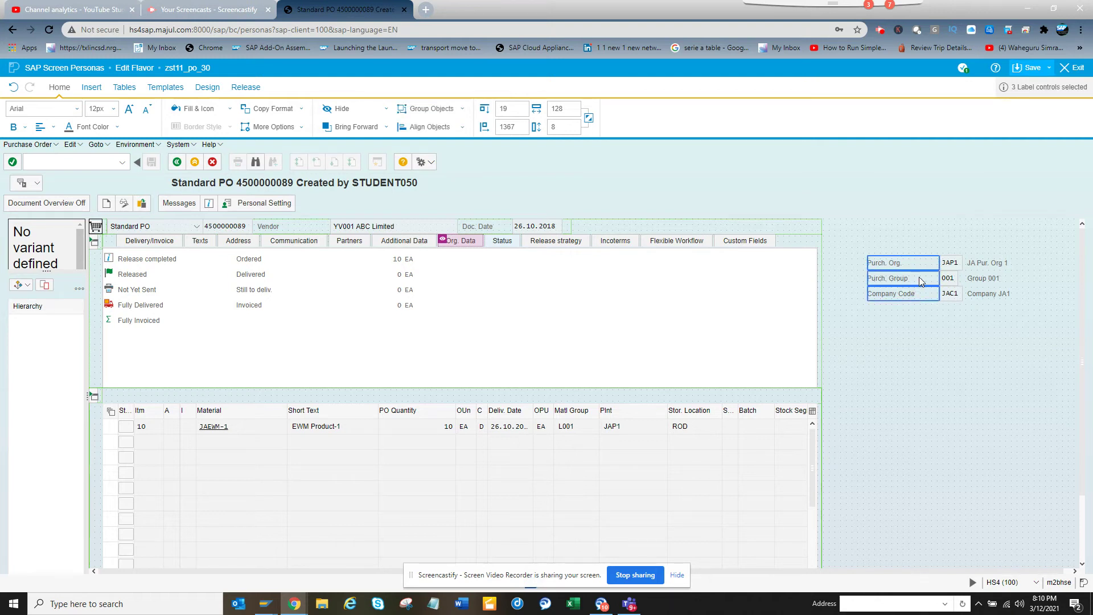
- Add JAP1, 001, JAC1 and descriptions to the selection and drag all nine into Status
left_click(998, 280, "ctrl")
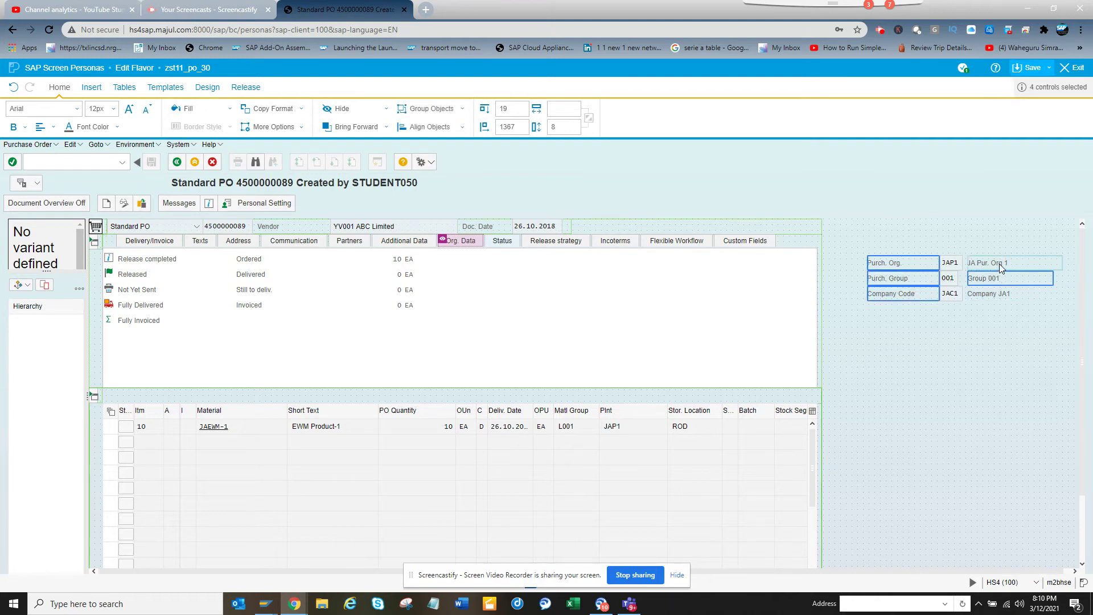
left_click(1002, 266, "ctrl")
left_click(1009, 298, "ctrl")
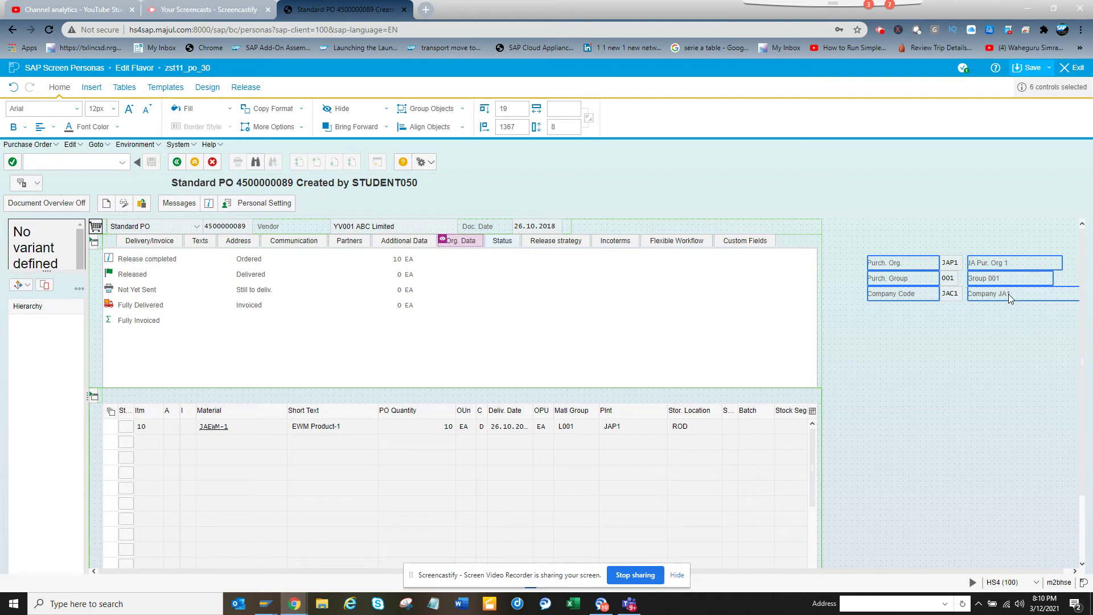
left_click(950, 295, "ctrl")
left_click(948, 279, "ctrl")
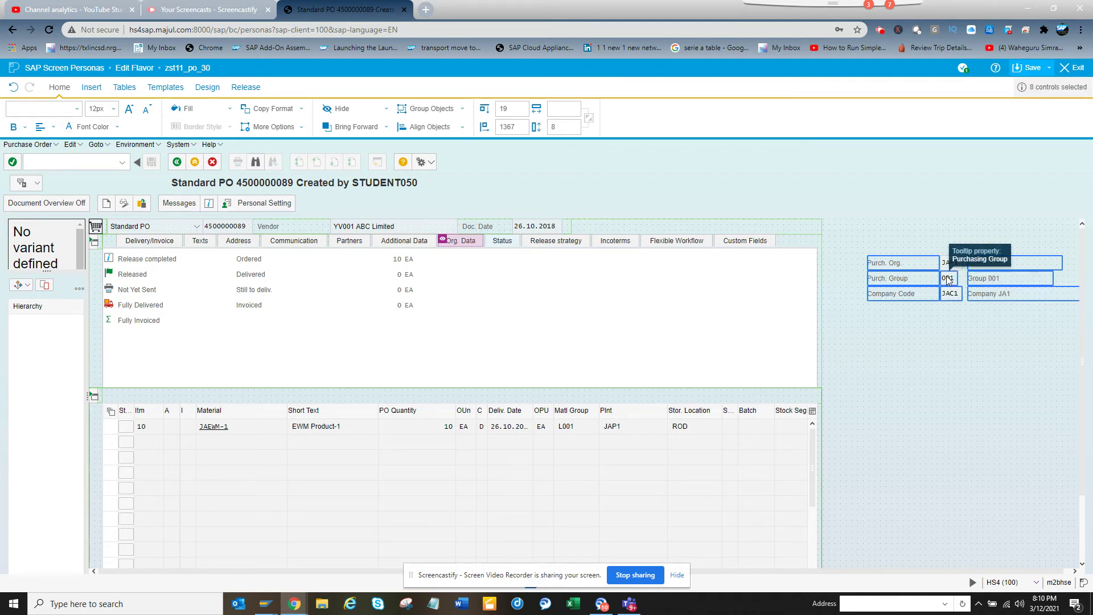
left_click(949, 268, "ctrl")
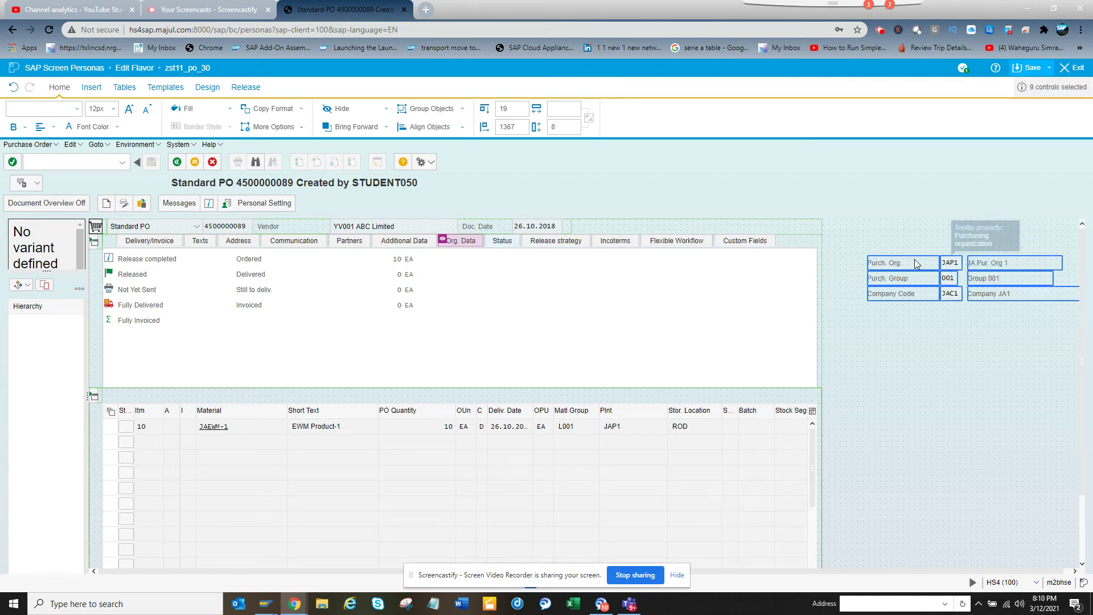
left_click_drag(915, 268, 500, 271)
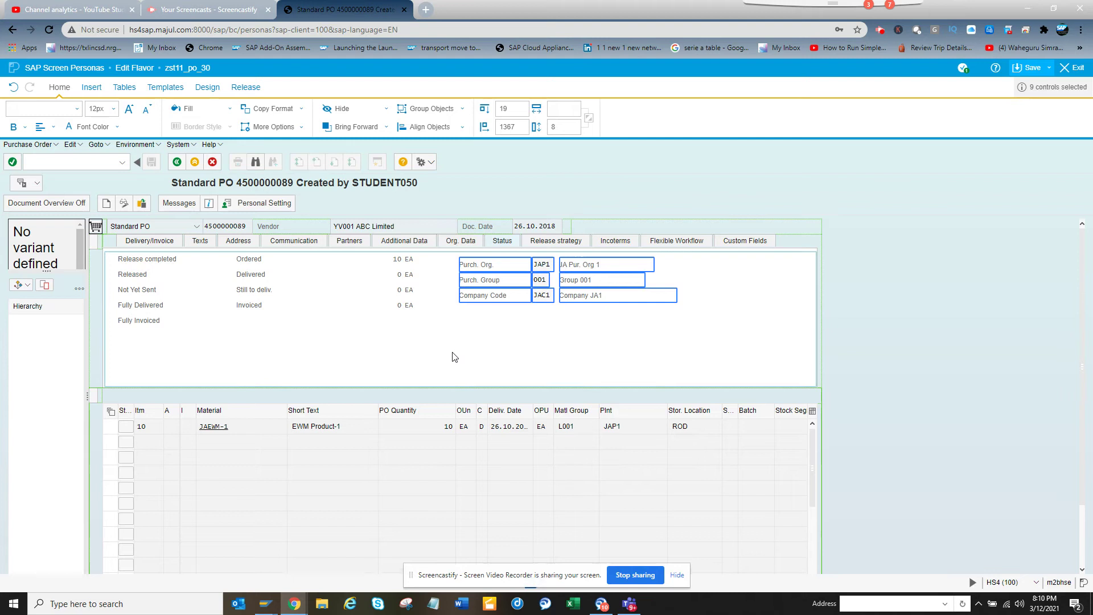
left_click(419, 363)
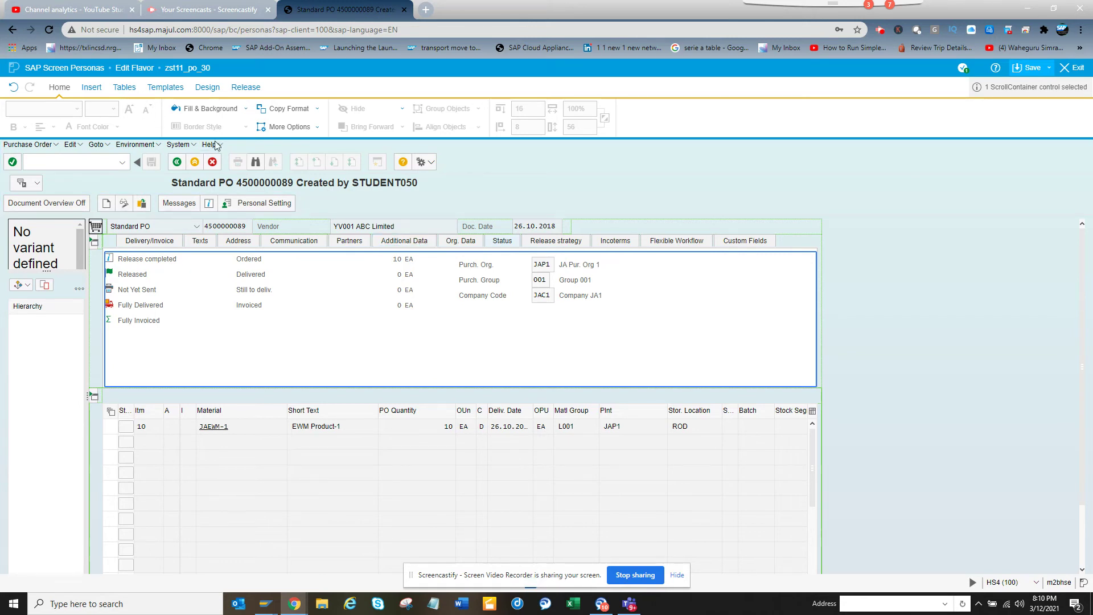
- Insert a transaction button labelled 'Invoice List' with transaction code FBL1
left_click(93, 88)
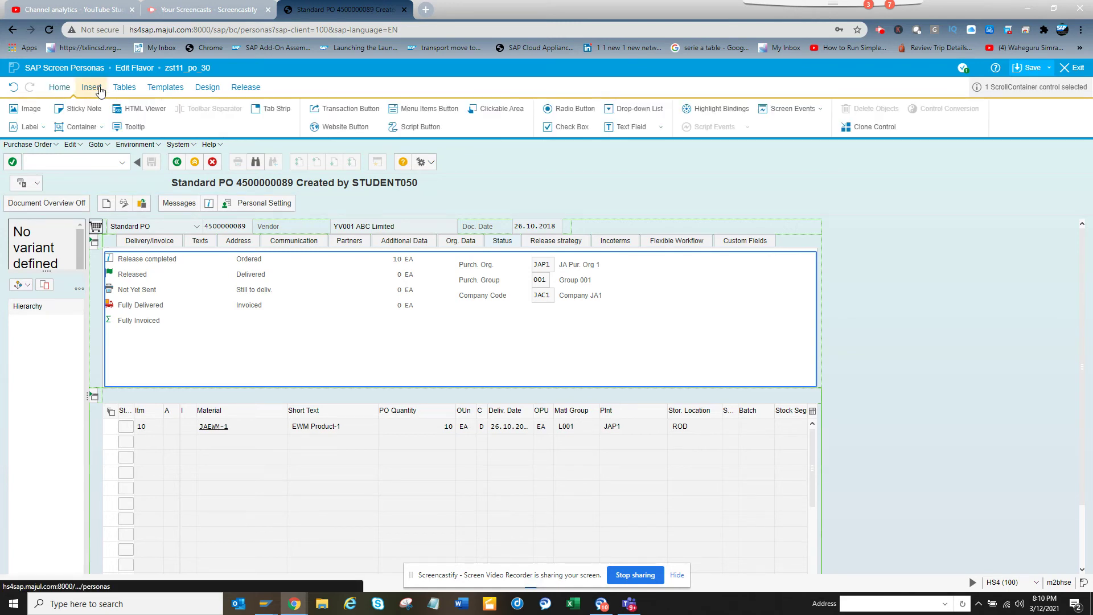
left_click(344, 109)
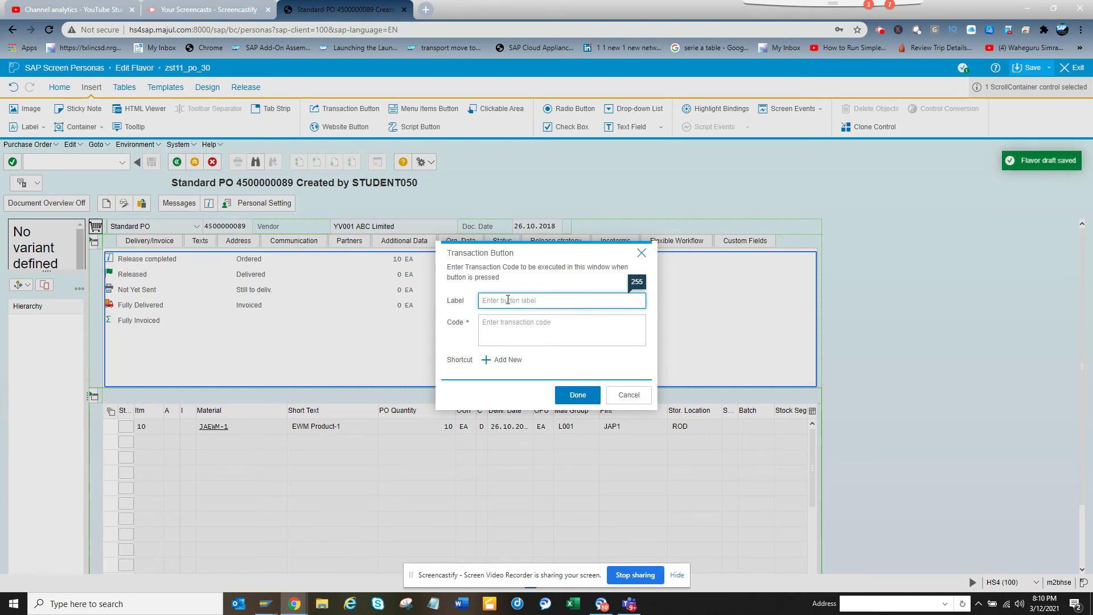
key("BackSpace")
type("Invoice List")
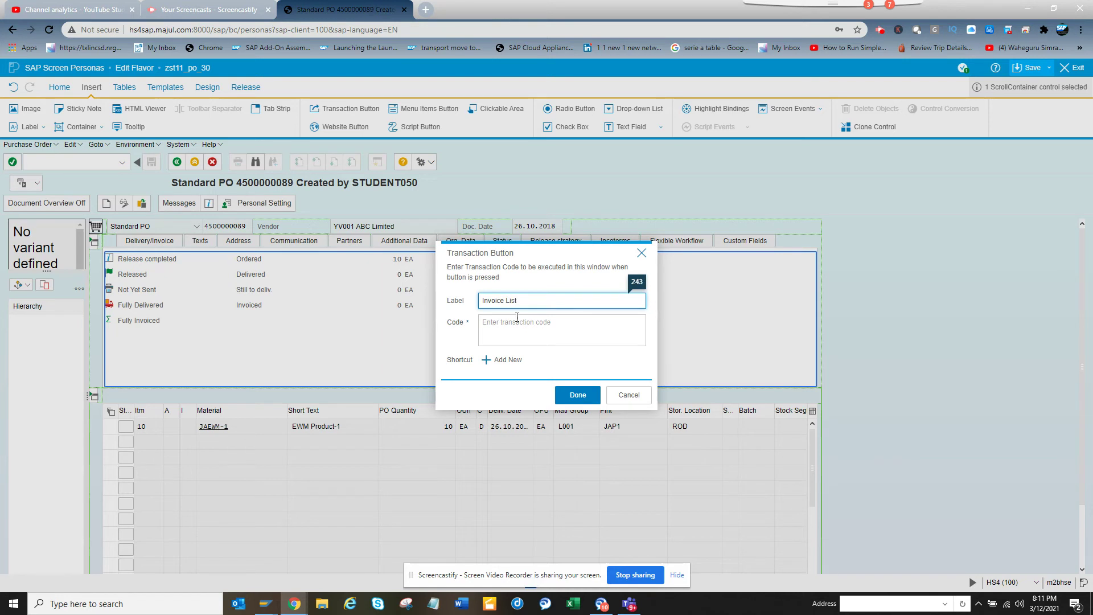
left_click(518, 321)
type("FBL1N")
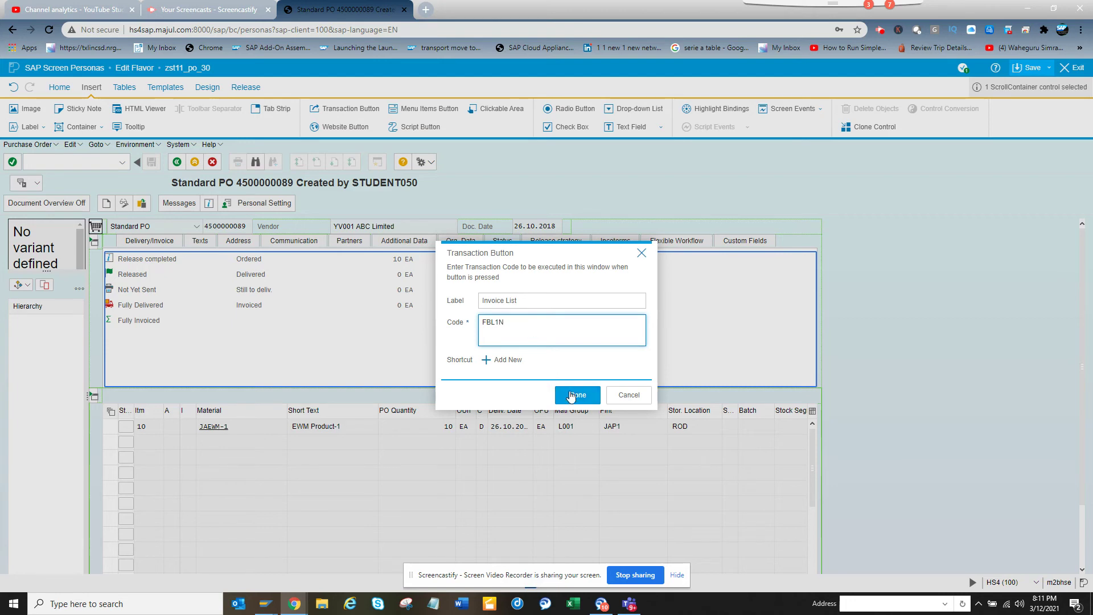
- Confirm the Invoice List button, place it beside Personal Setting, and fill it green
left_click(577, 395)
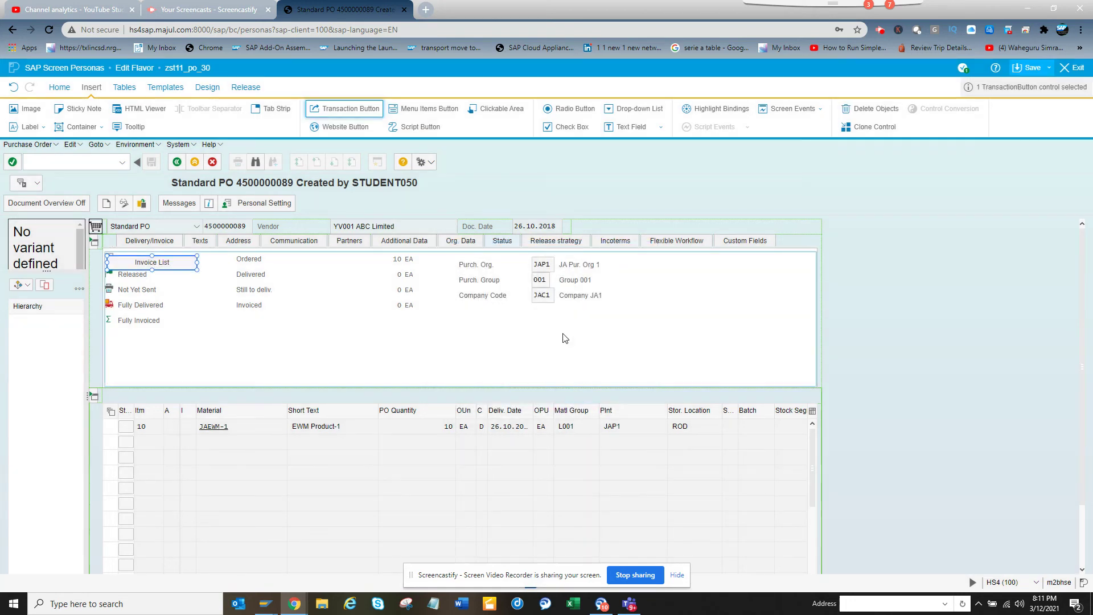
left_click_drag(187, 263, 383, 203)
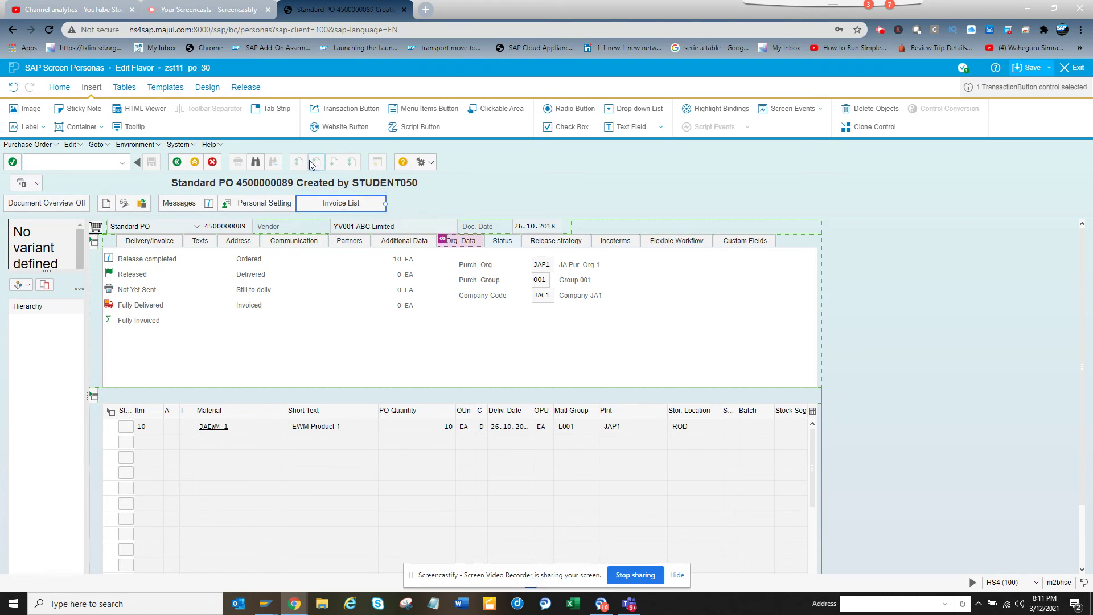
left_click(60, 89)
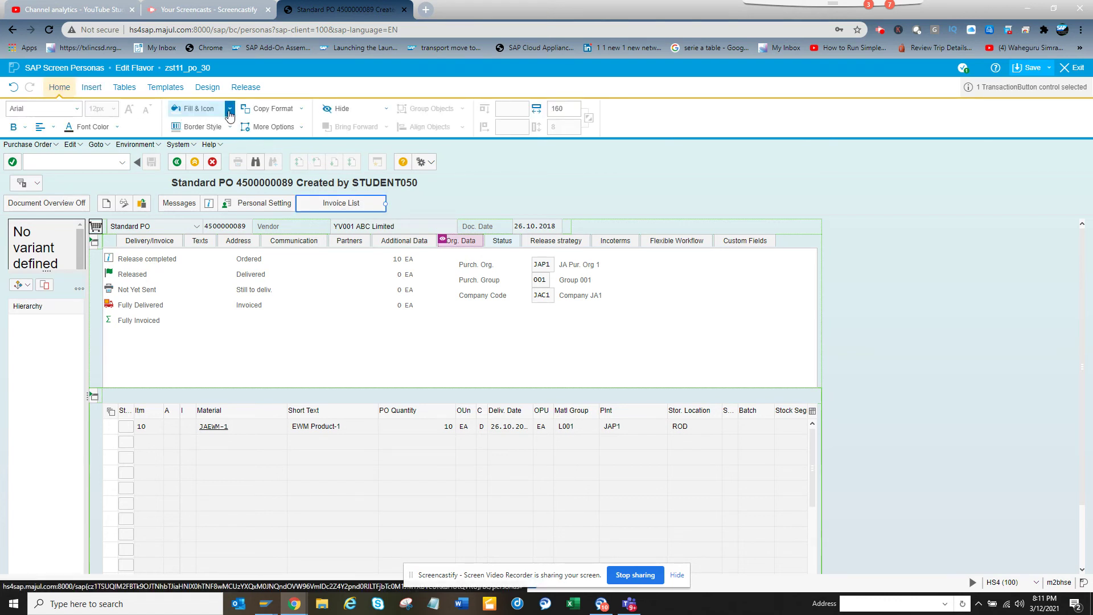
left_click(230, 110)
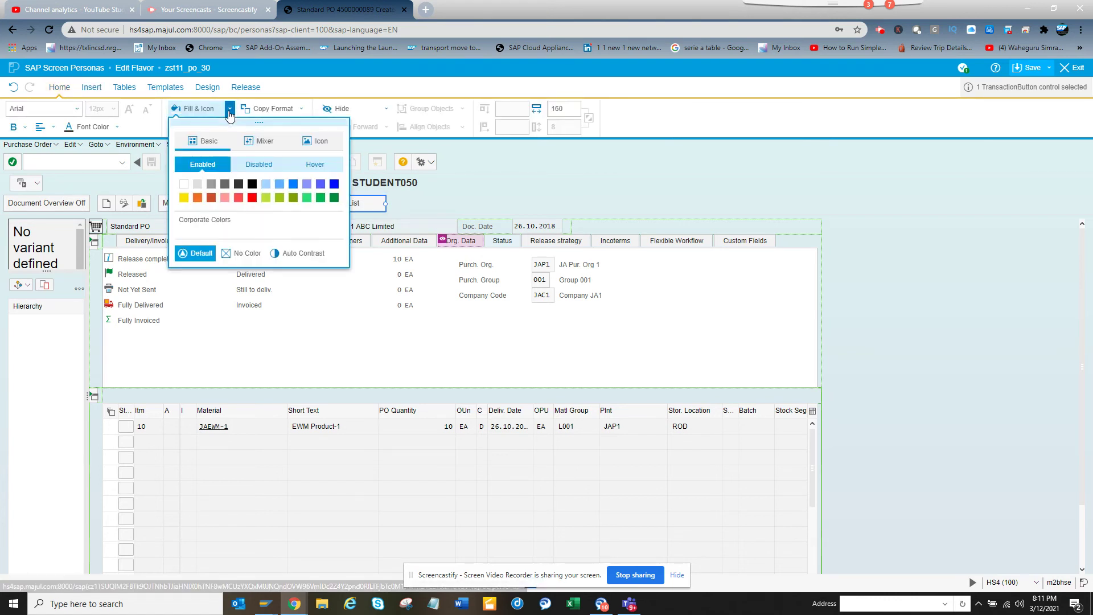
left_click(320, 198)
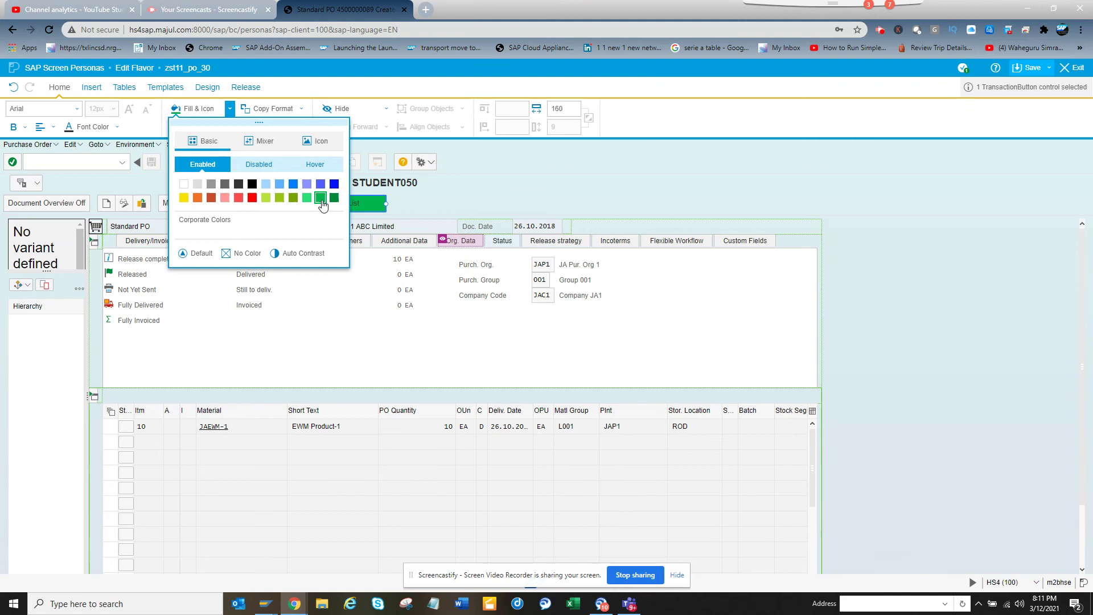
left_click(360, 204)
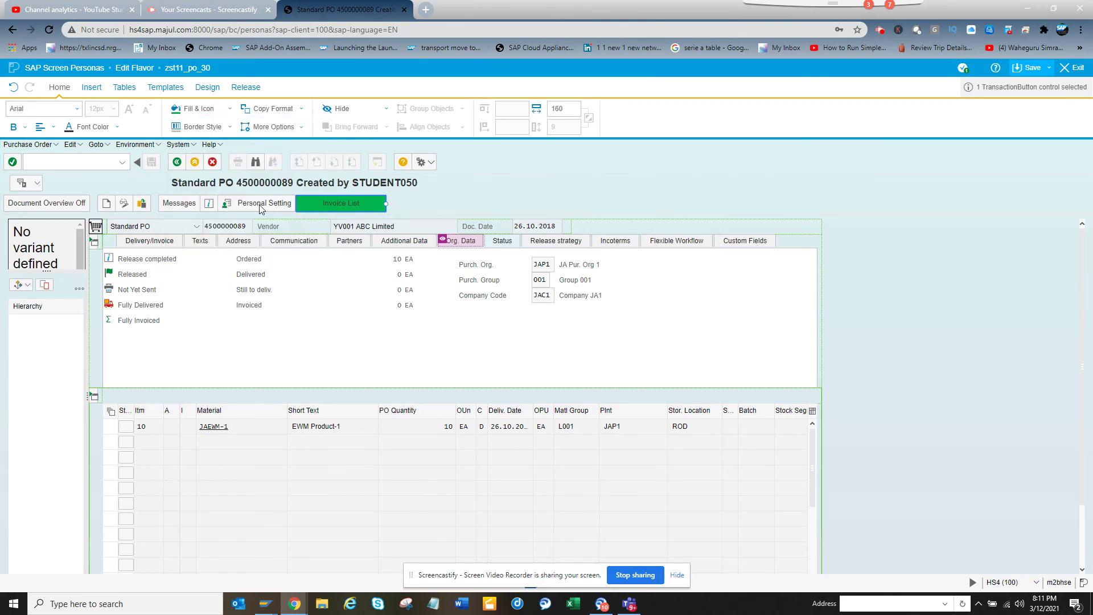
- Make the Invoice List button's text bold
left_click(13, 129)
left_click(20, 167)
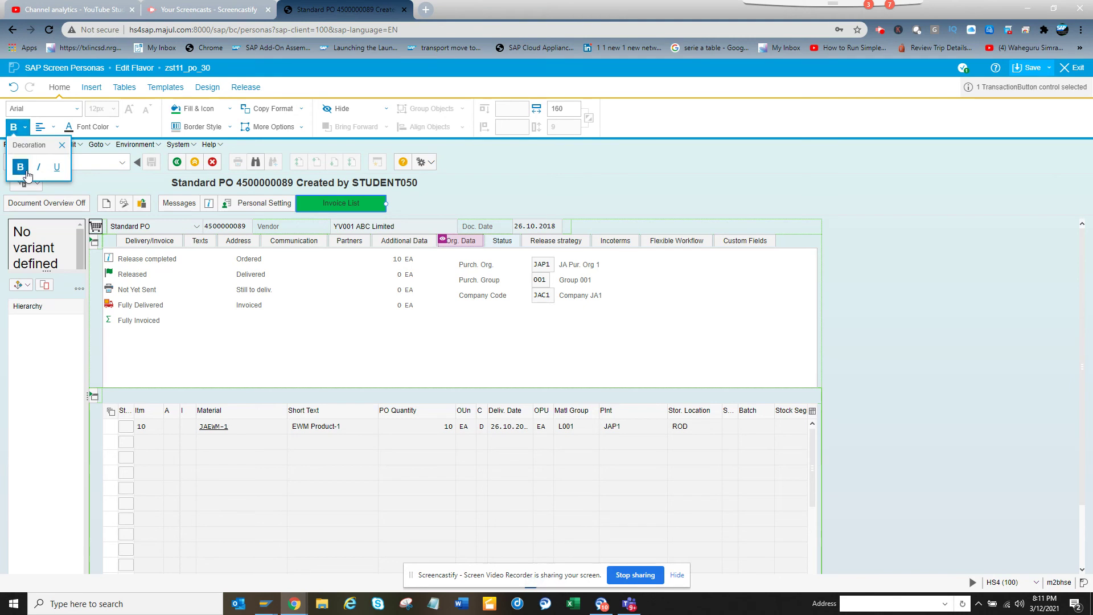
left_click(479, 204)
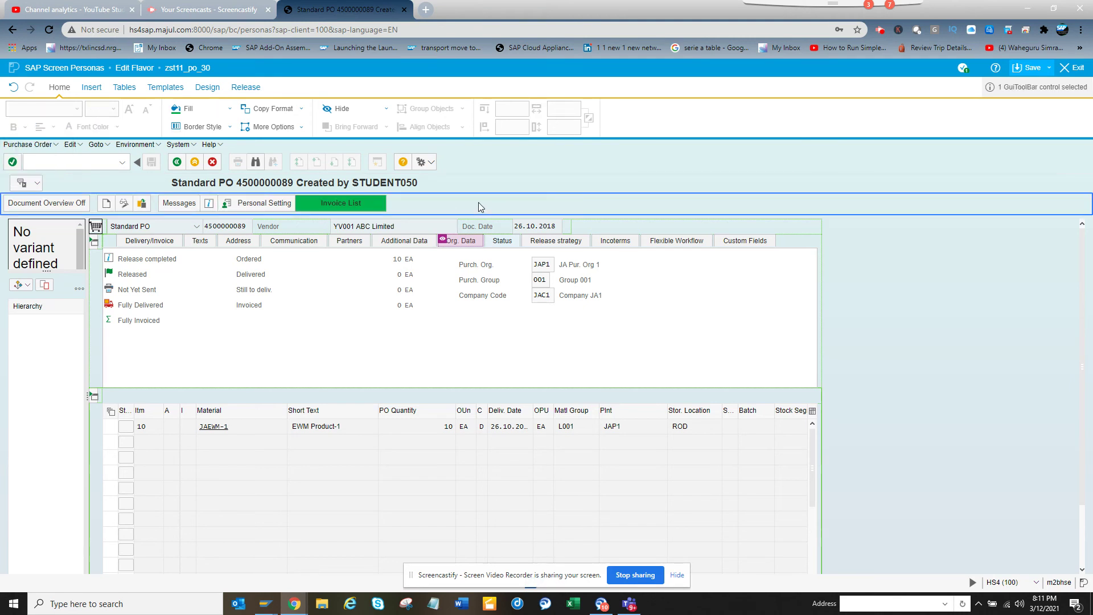
- Save flavor zst11_po_30 and exit the editor to view the restyled PO
left_click(1020, 68)
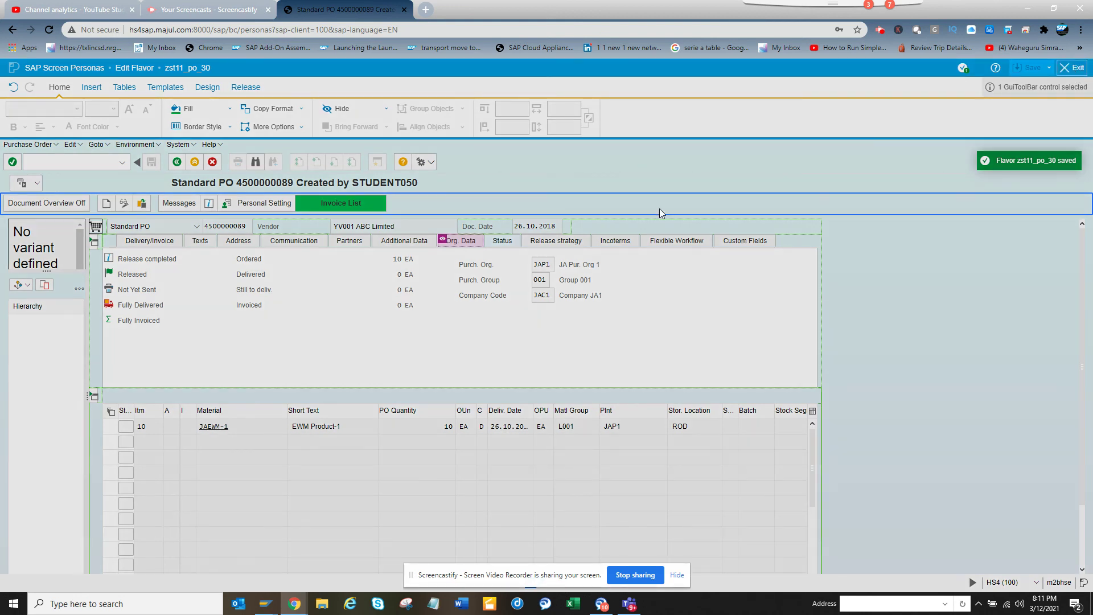
left_click(659, 209)
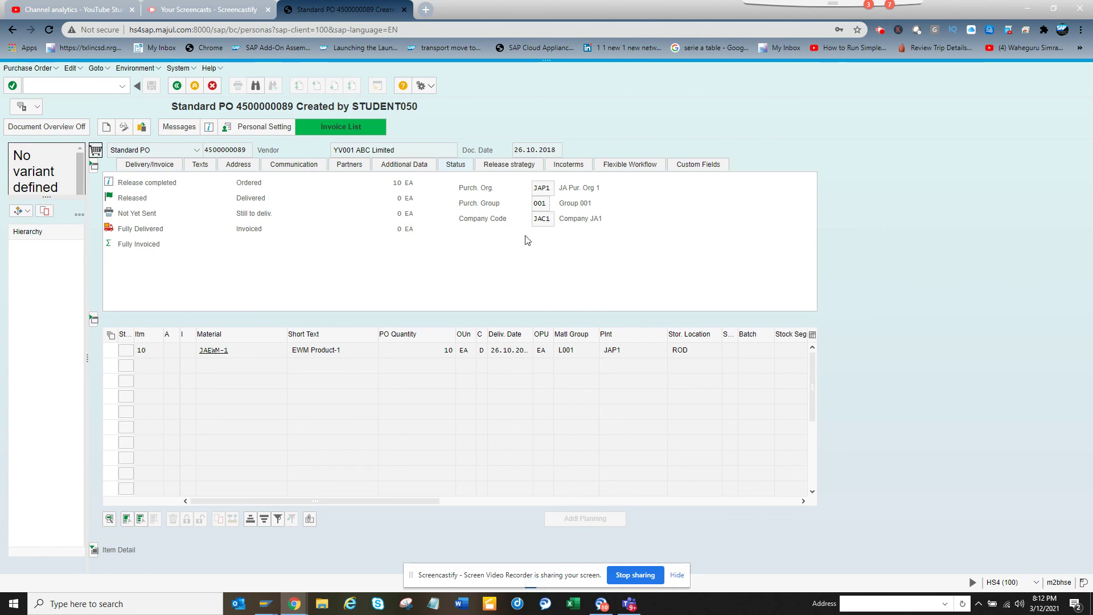
- Run the green Invoice List button to open Vendor Line Item Display (FBL1), then focus the Search string field
left_click(347, 135)
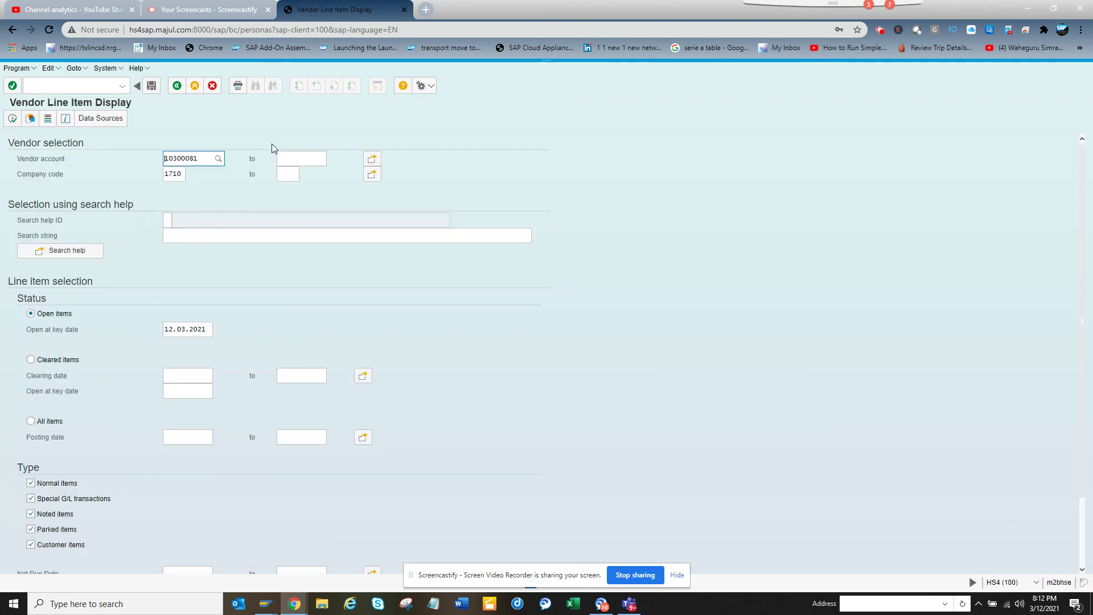
left_click(418, 234)
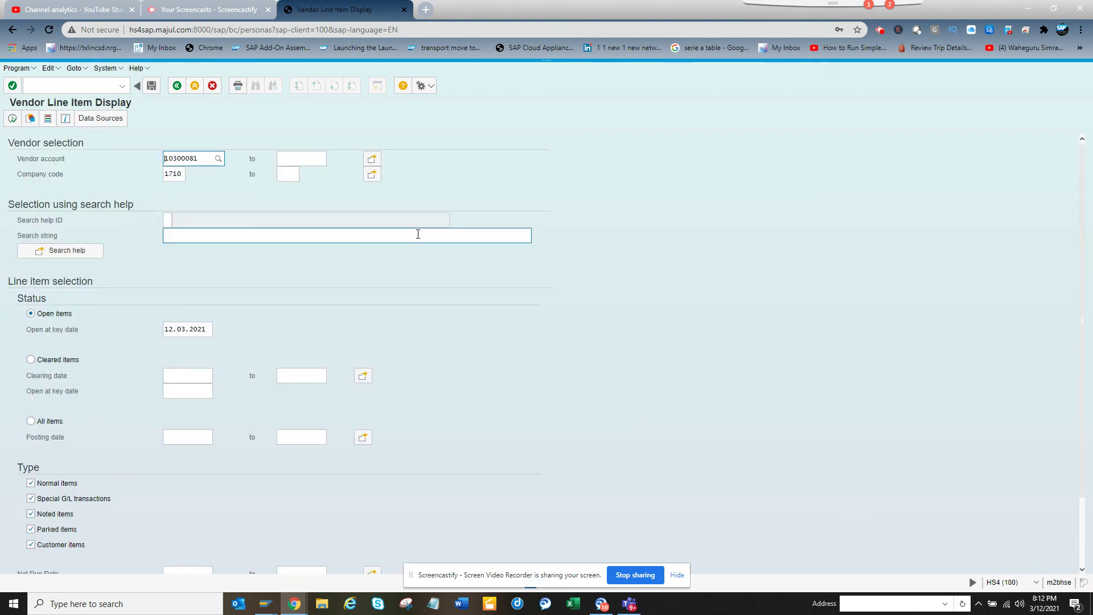